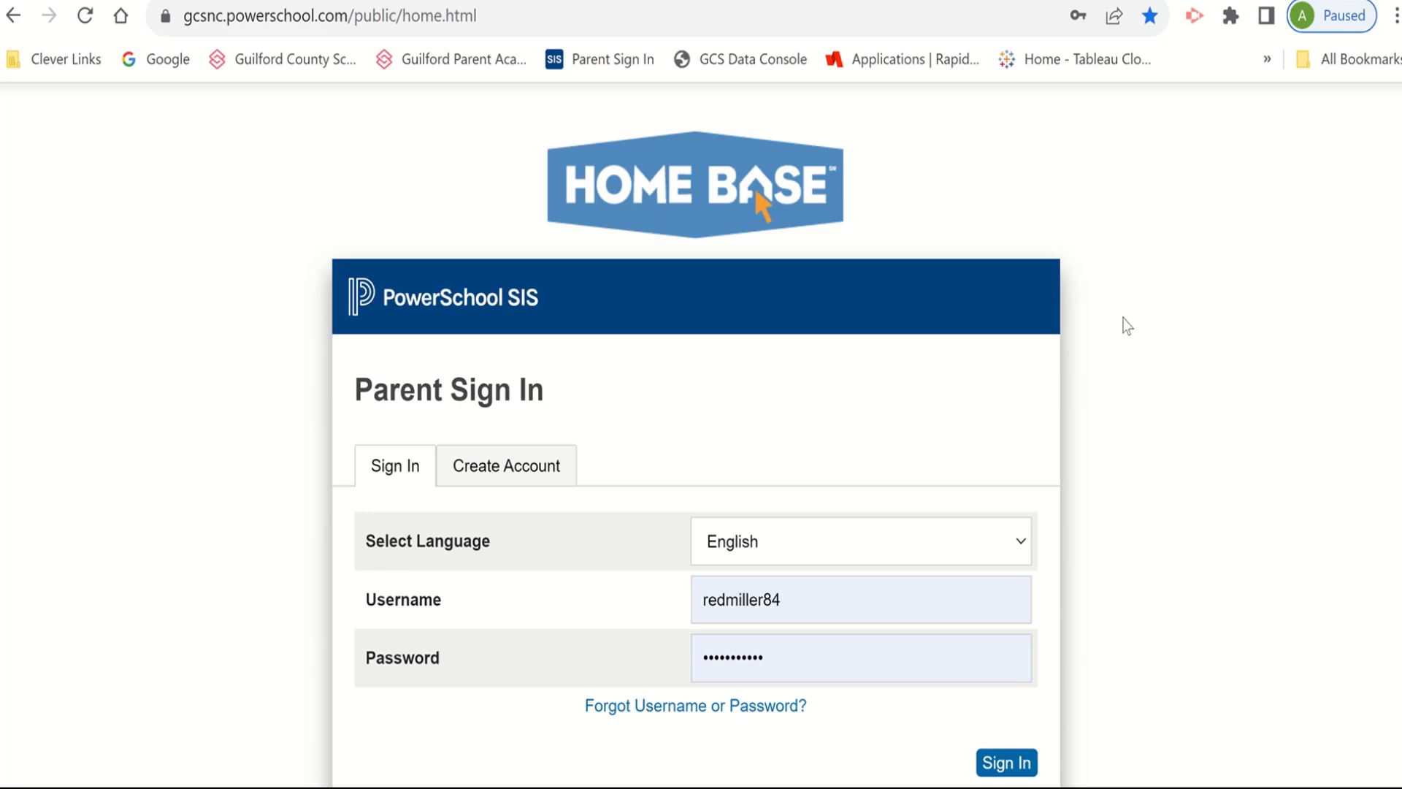
Step: Go to gcsnc.com, the Guilford County Schools district homepage
{"action": "left_click", "coordinate": [196, 19]}
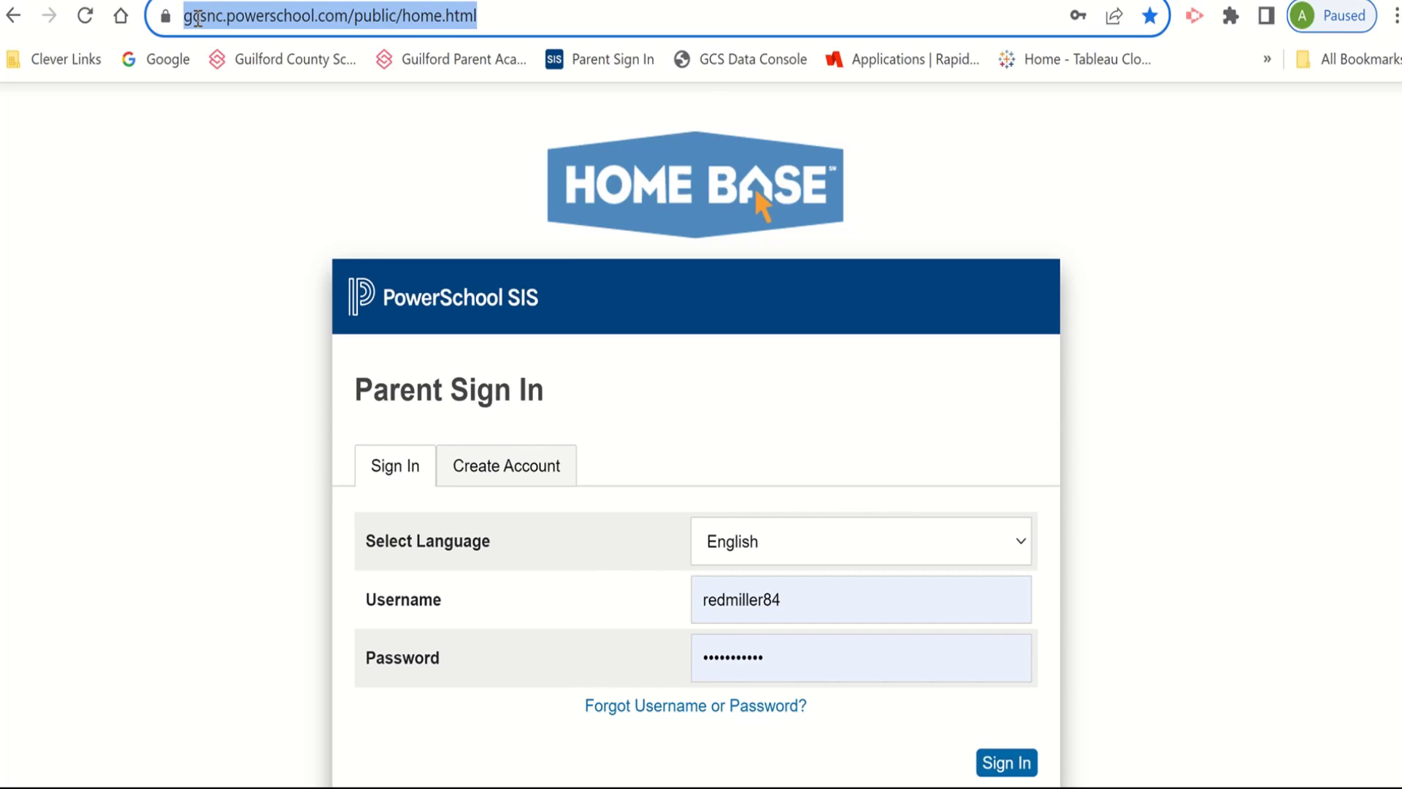
{"action": "left_click", "coordinate": [279, 59]}
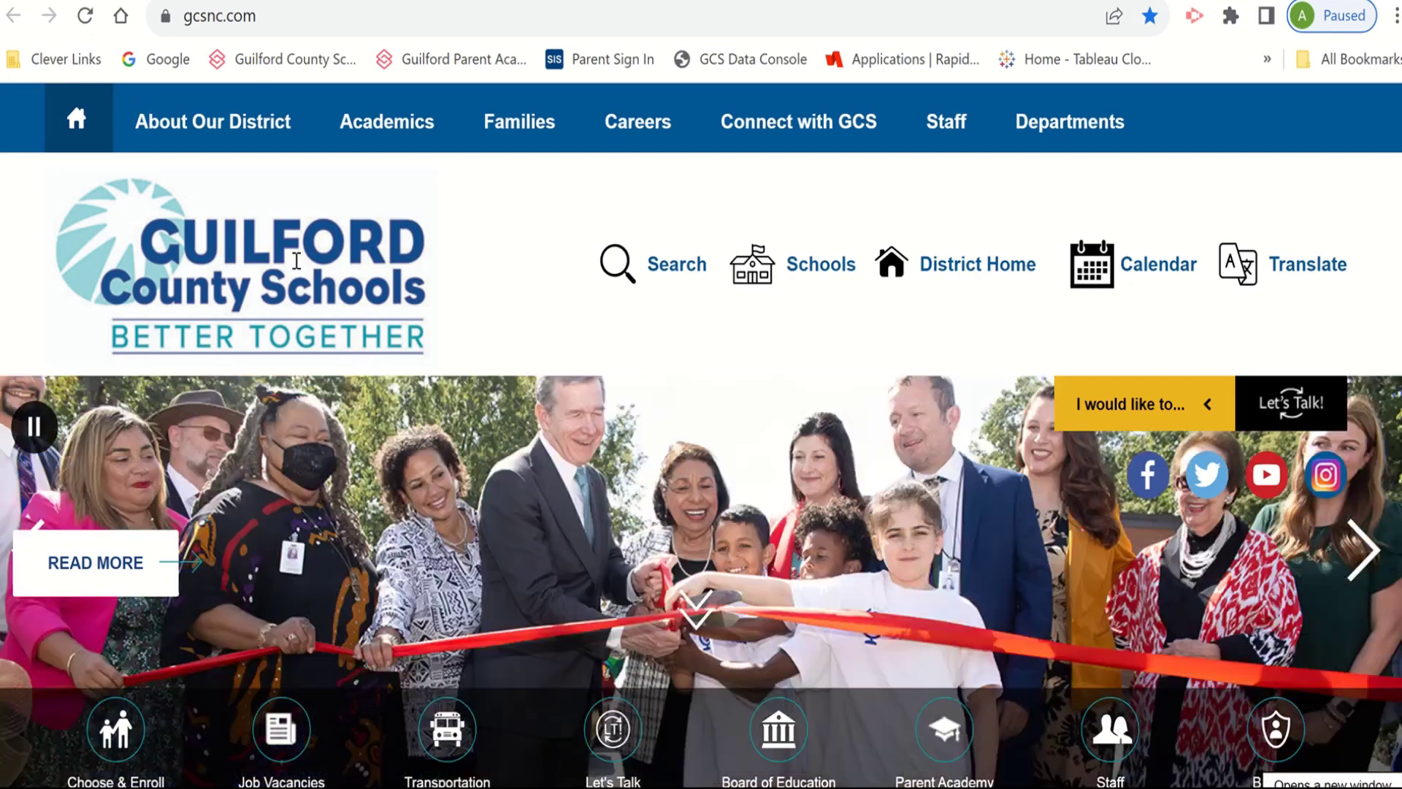
{"action": "scroll", "coordinate": [678, 350], "scroll_direction": "down", "scroll_amount": 2}
{"action": "scroll", "coordinate": [679, 349], "scroll_direction": "down", "scroll_amount": 3}
{"action": "scroll", "coordinate": [678, 349], "scroll_direction": "down", "scroll_amount": 5}
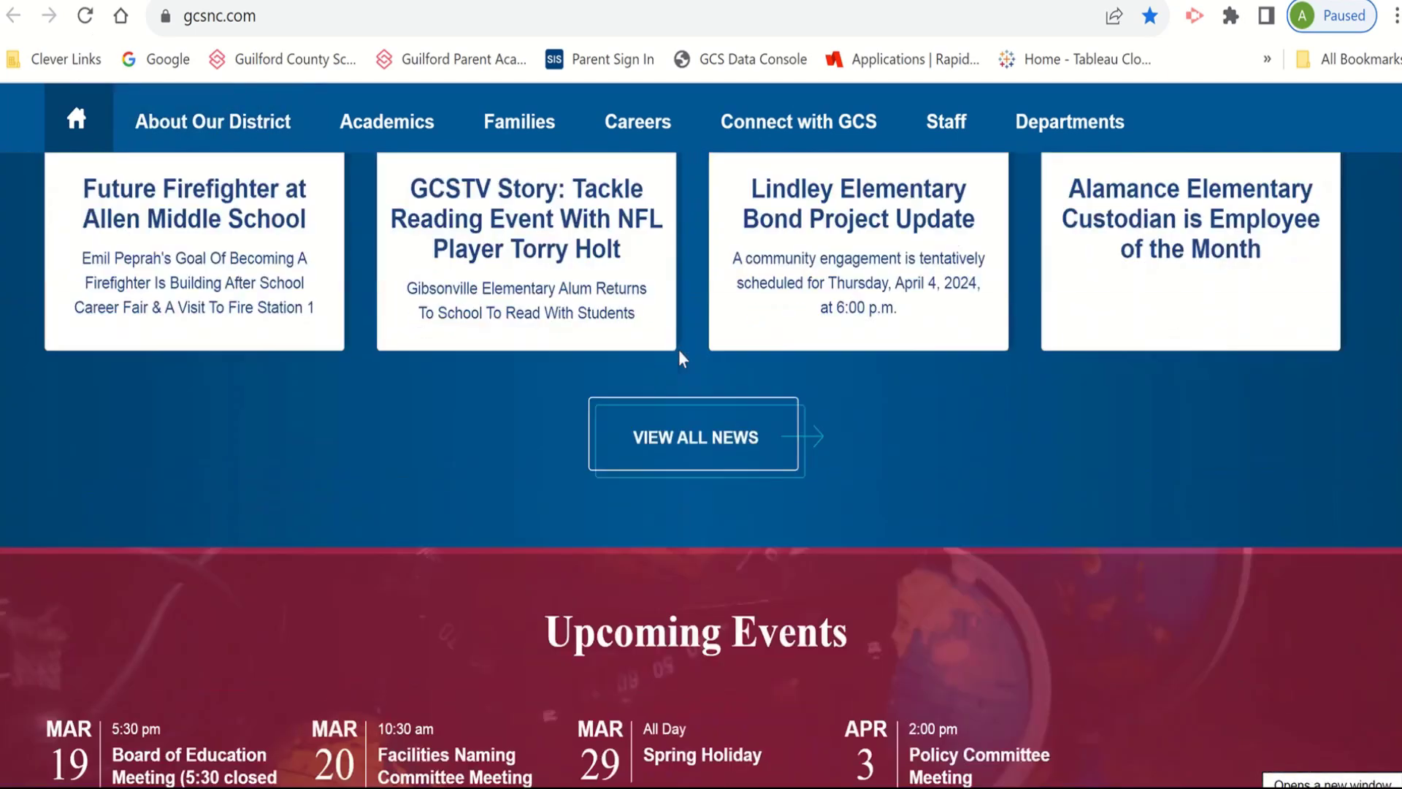
{"action": "scroll", "coordinate": [678, 350], "scroll_direction": "down", "scroll_amount": 4}
{"action": "scroll", "coordinate": [677, 350], "scroll_direction": "down", "scroll_amount": 4}
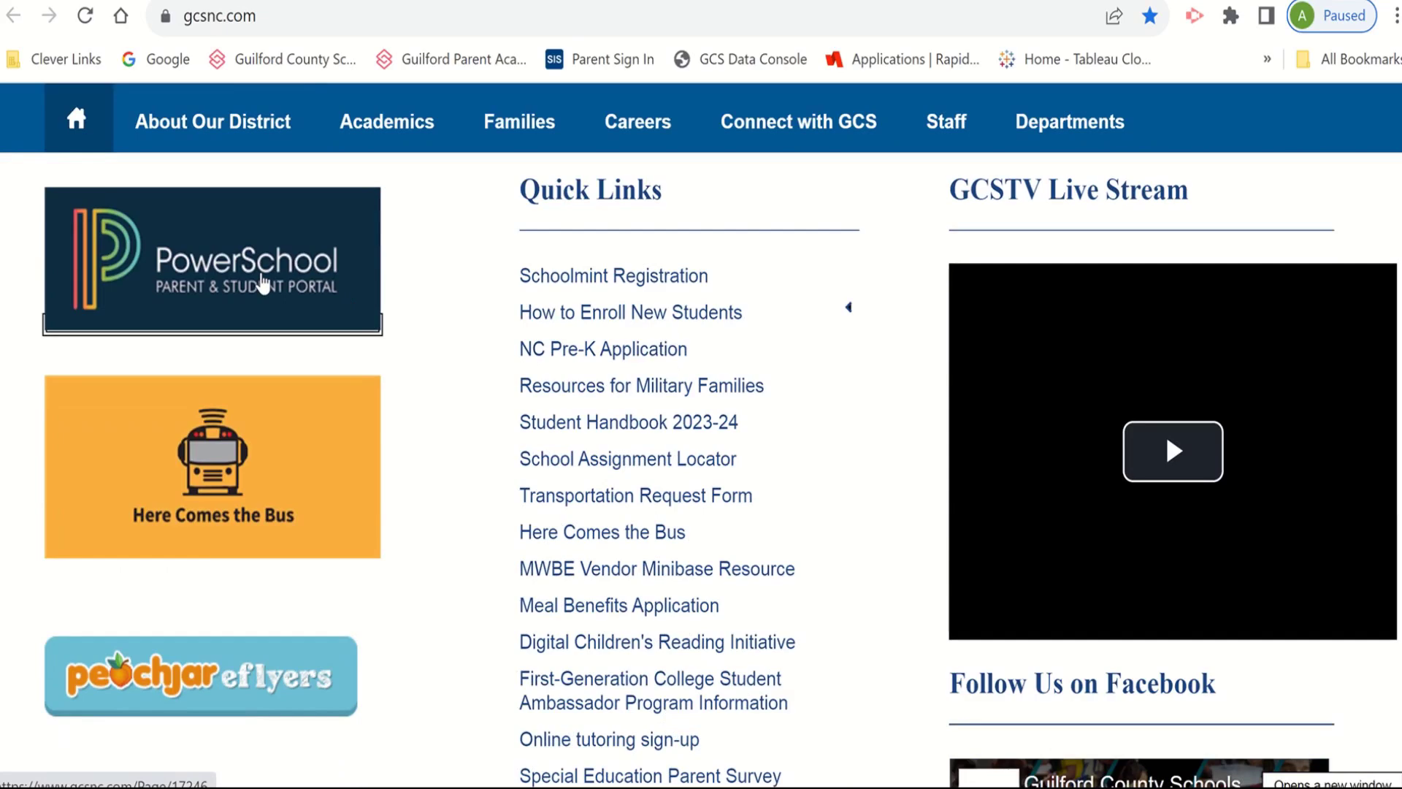
Step: Open the PowerSchool Parent & Student Portal and sign in as the parent
{"action": "left_click", "coordinate": [260, 283]}
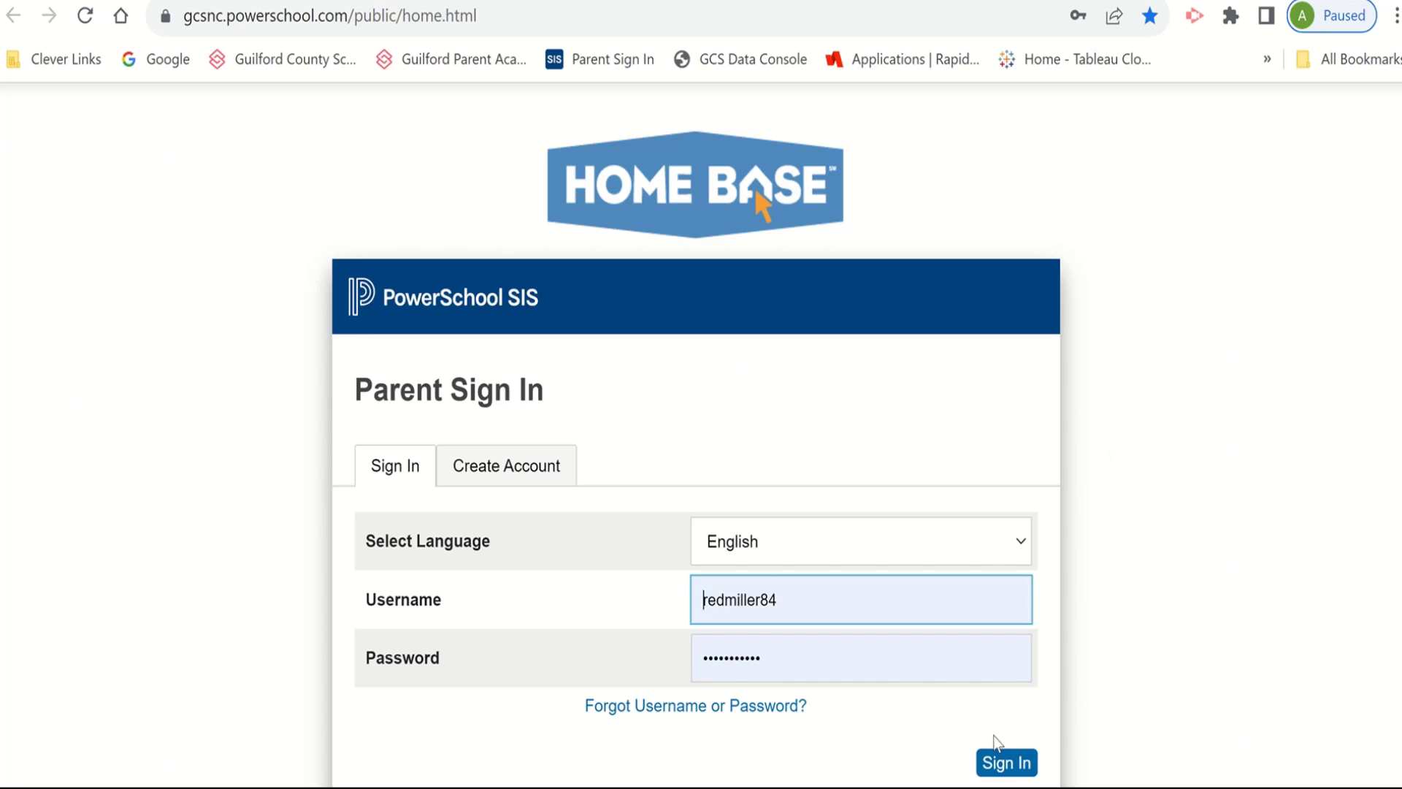
{"action": "left_click", "coordinate": [1004, 763]}
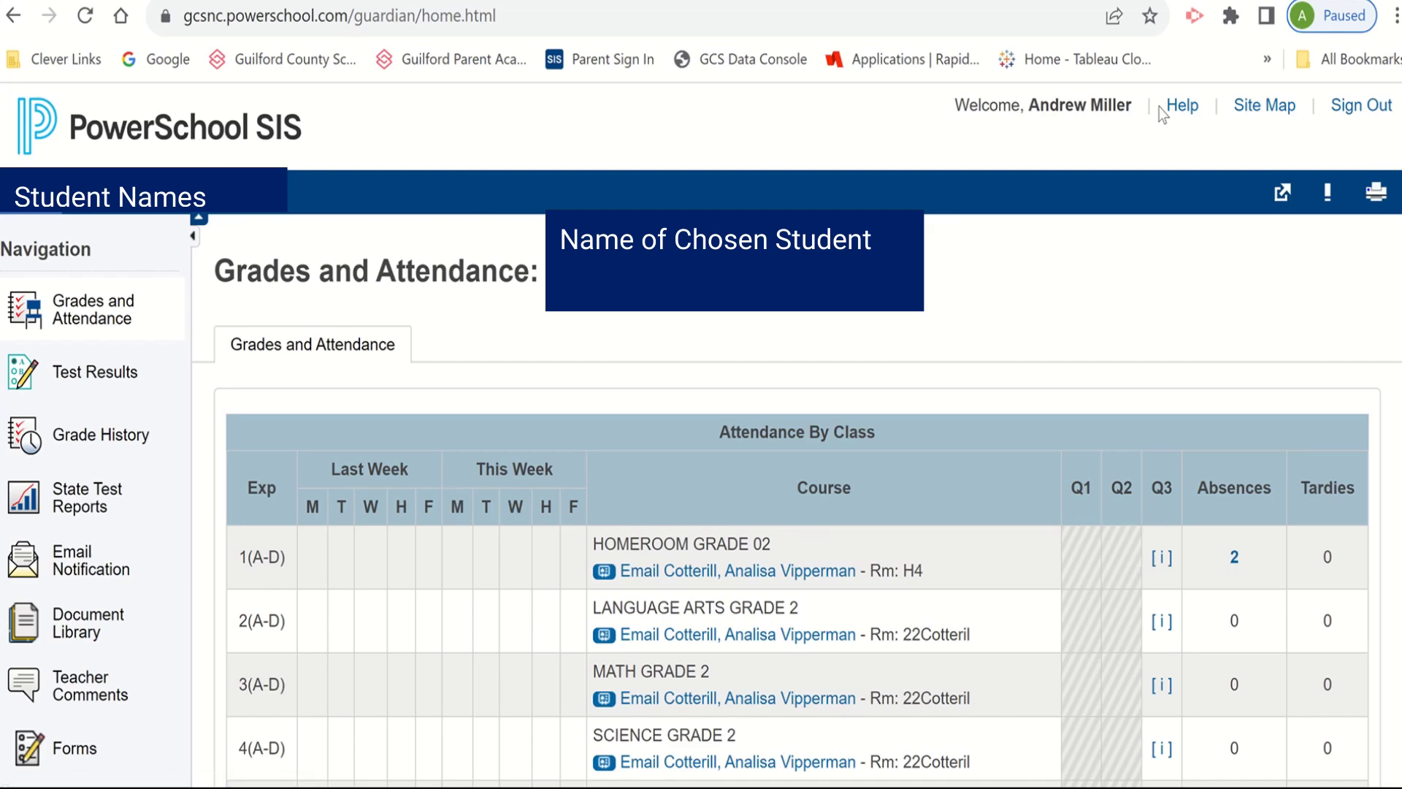
{"action": "left_click", "coordinate": [1180, 111]}
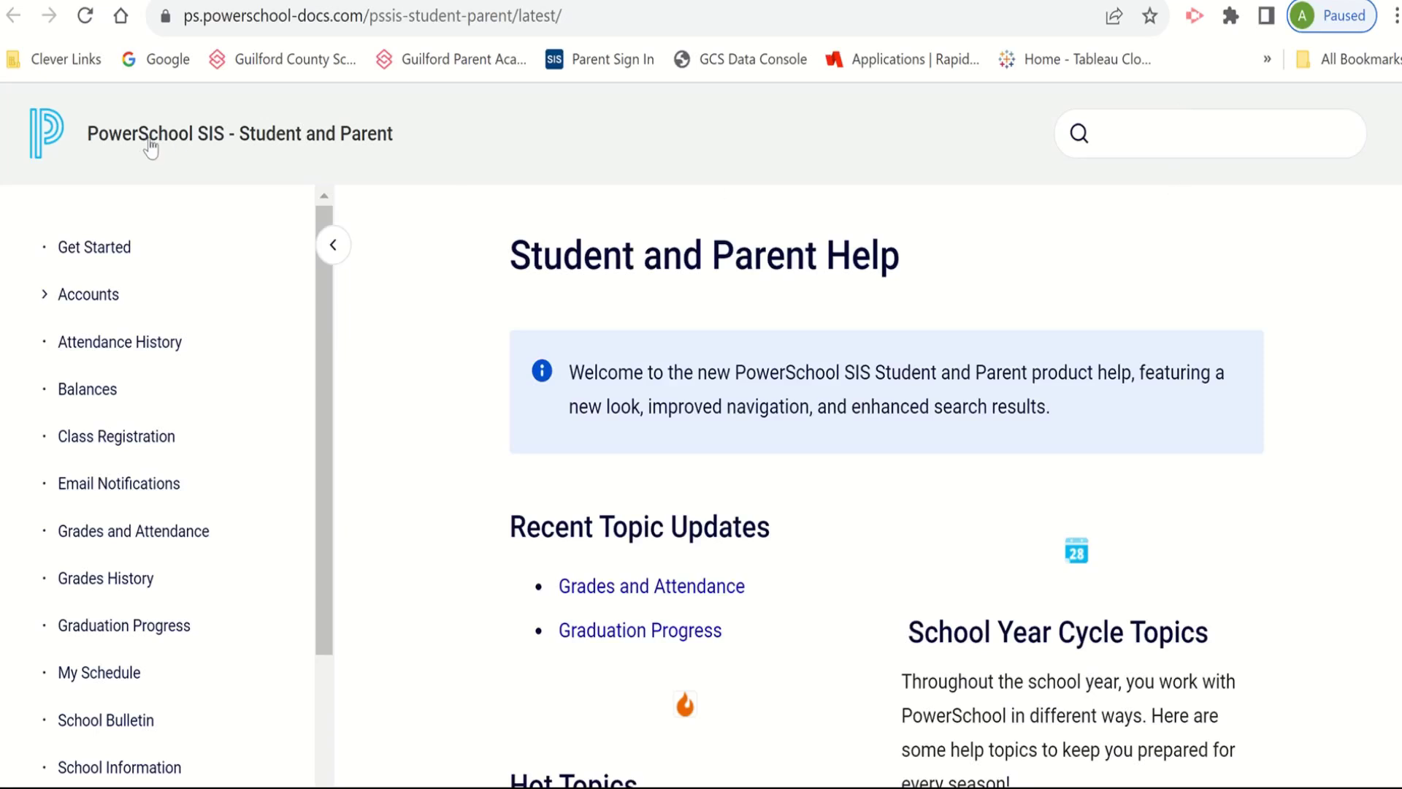
{"action": "left_click", "coordinate": [871, 12]}
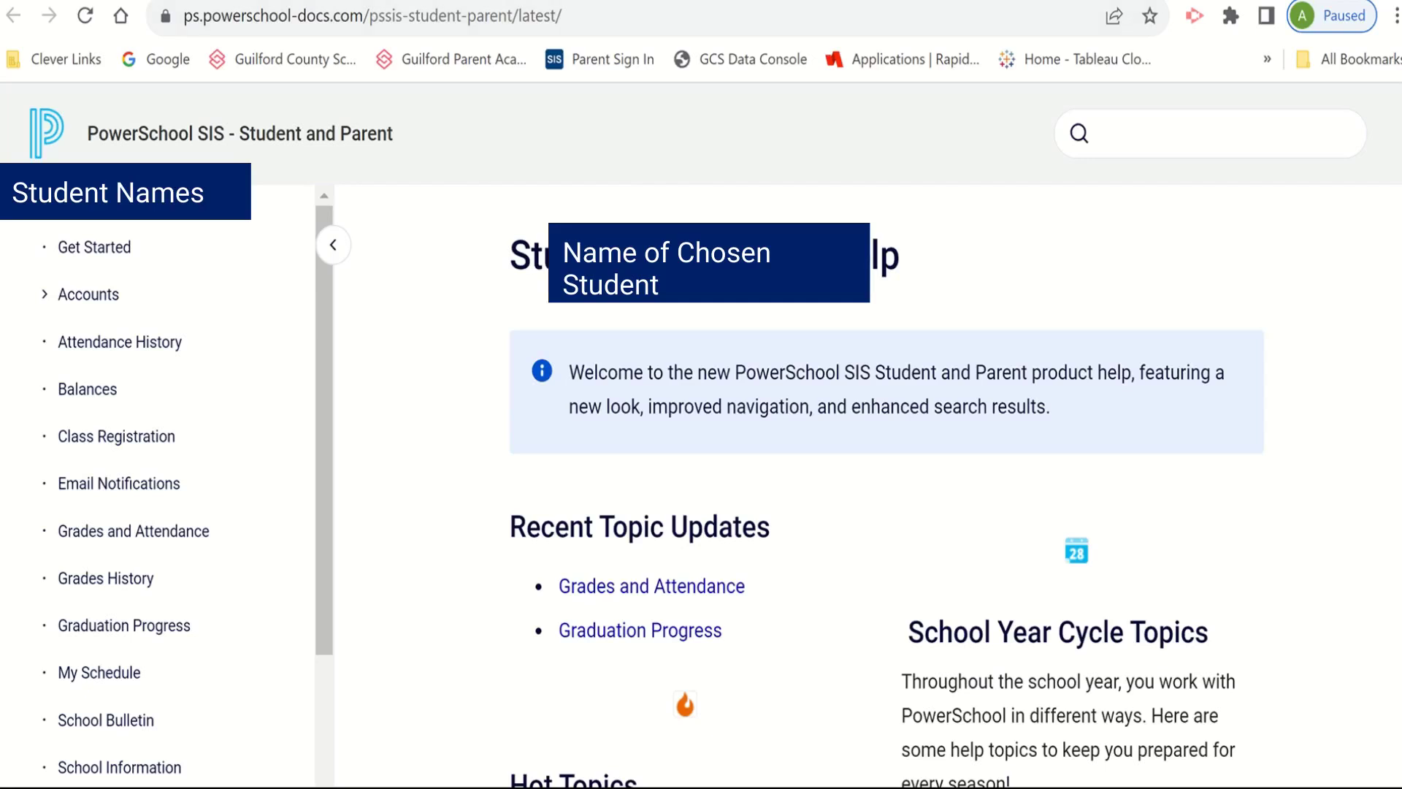
{"action": "left_click", "coordinate": [519, 5]}
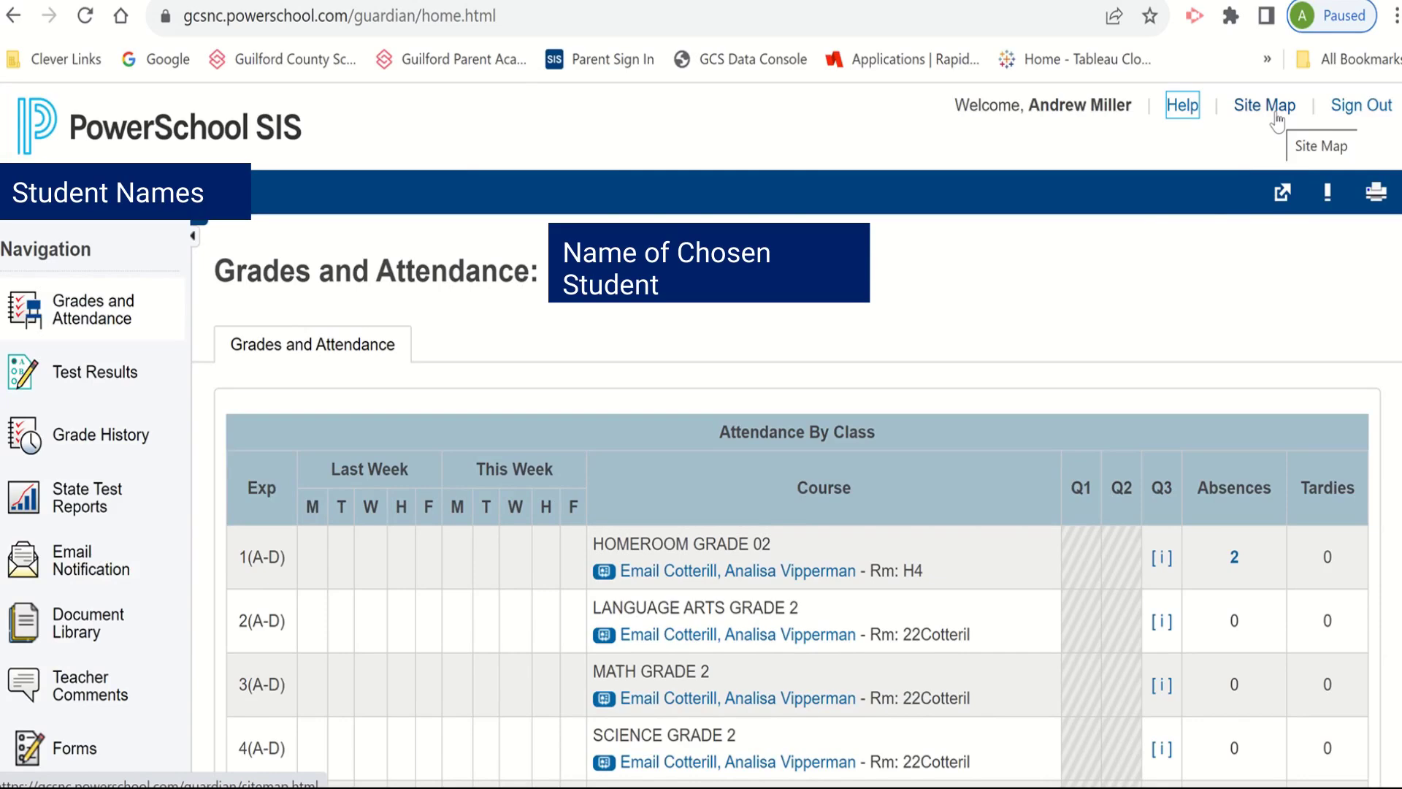
{"action": "left_click", "coordinate": [1276, 121]}
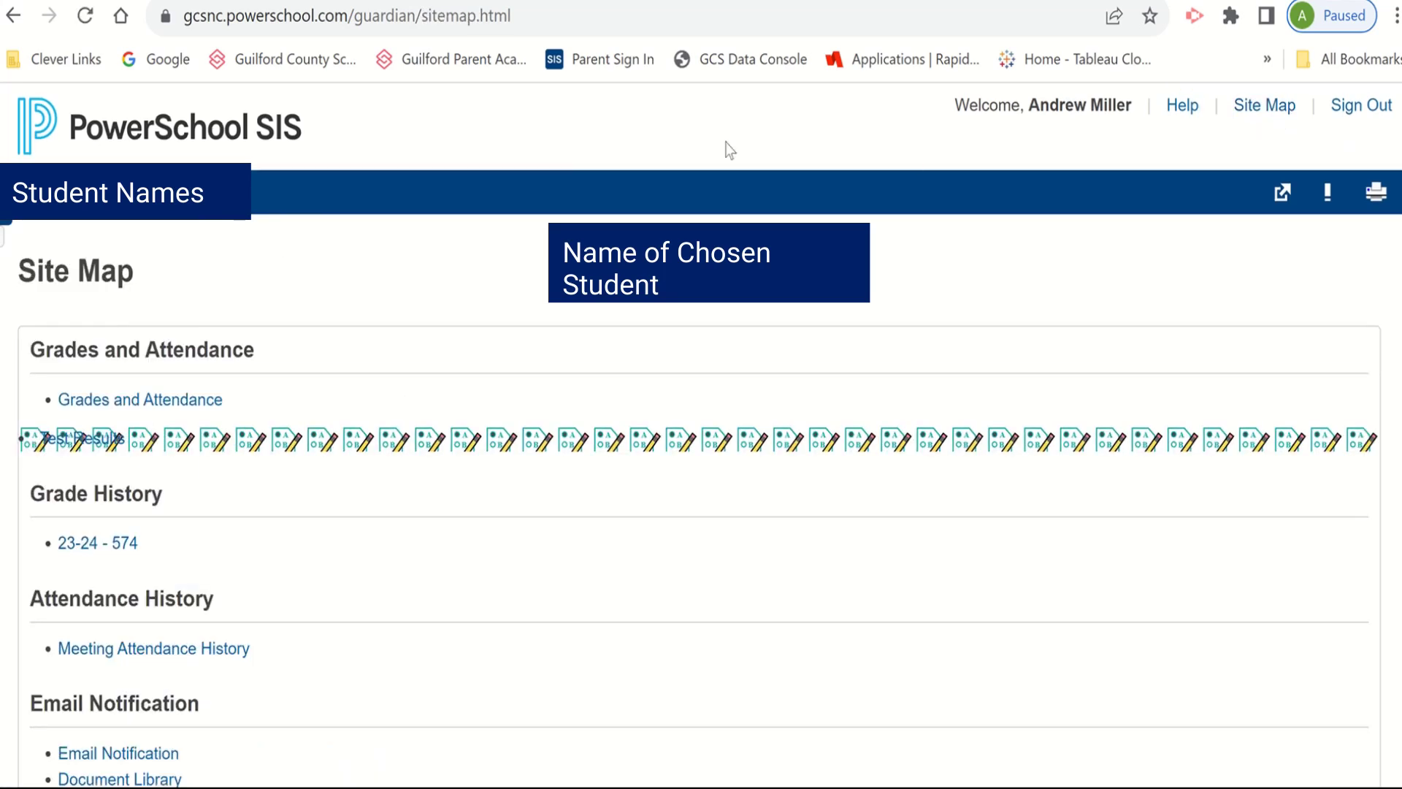
{"action": "left_click", "coordinate": [215, 120]}
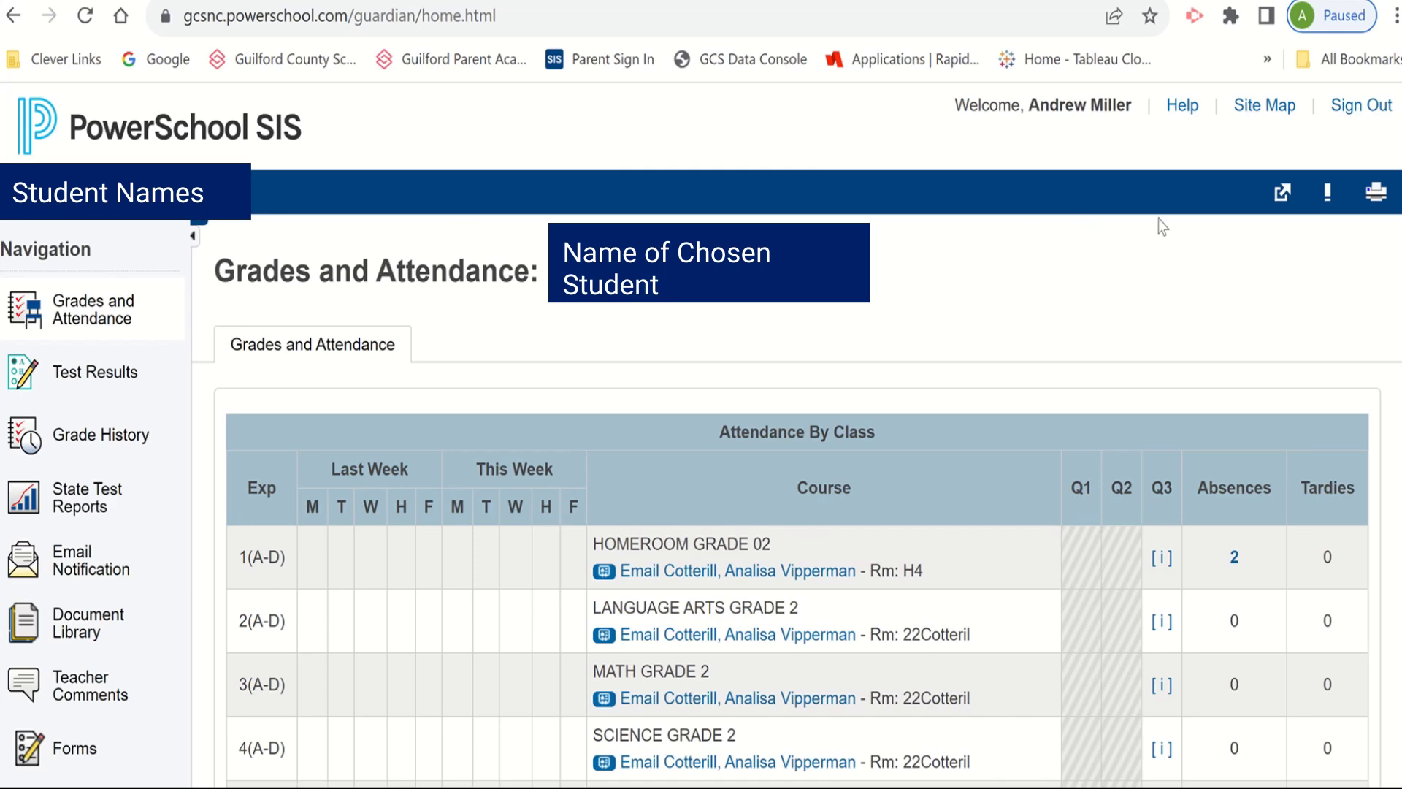
Step: Show the Applications panel listing Digital Document Delivery and Document Management
{"action": "left_click", "coordinate": [1285, 191]}
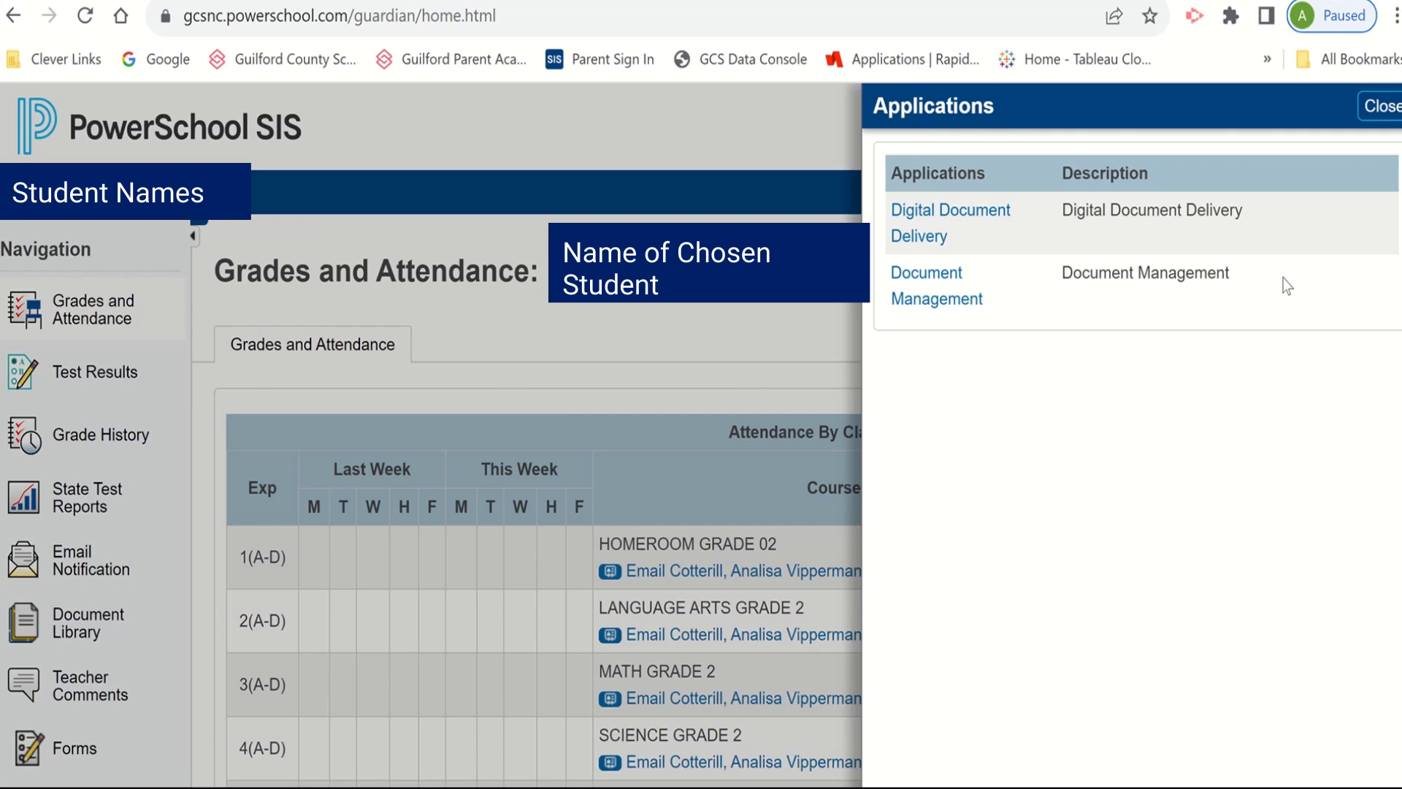
Step: Close the Applications panel to return to the Grades and Attendance table
{"action": "left_click", "coordinate": [1381, 105]}
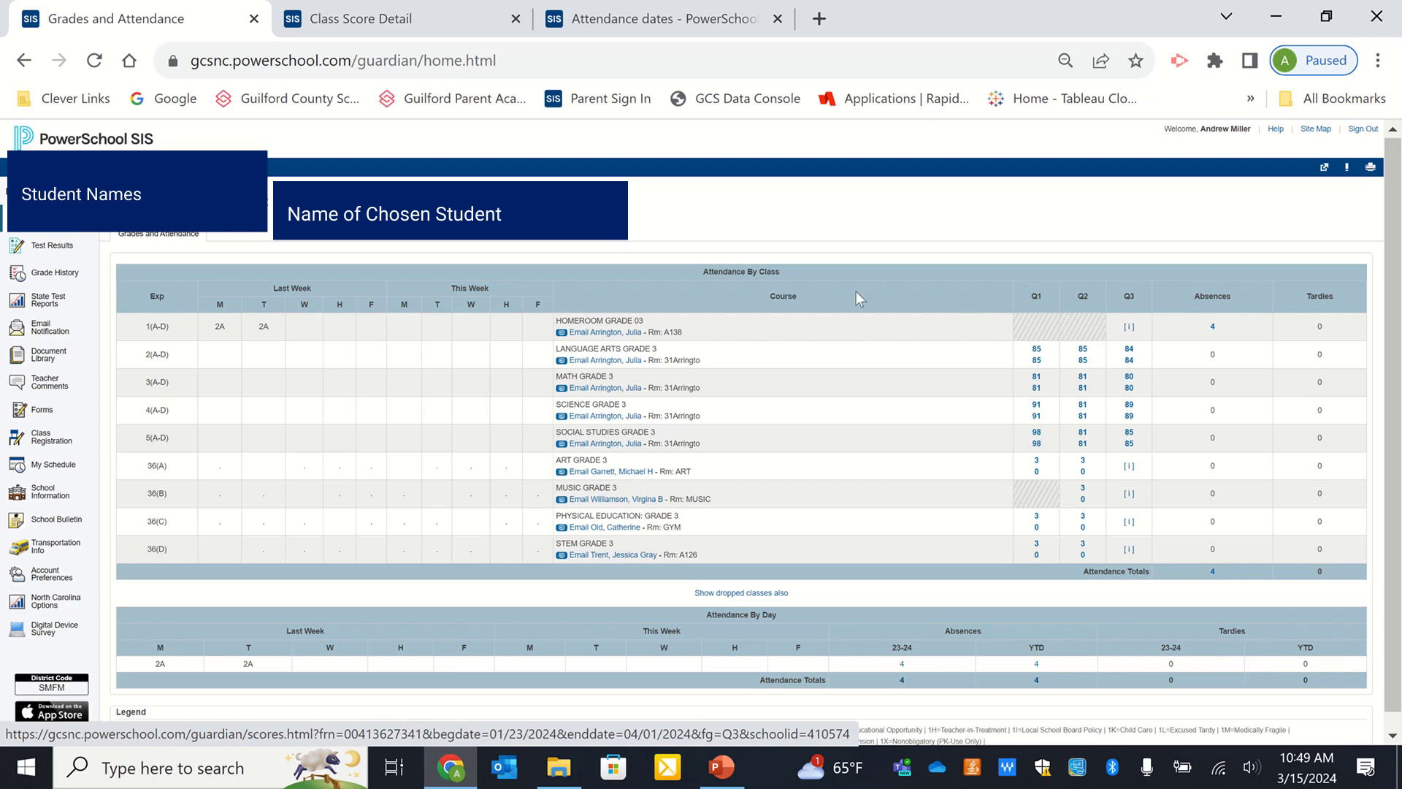
{"action": "left_click", "coordinate": [372, 23]}
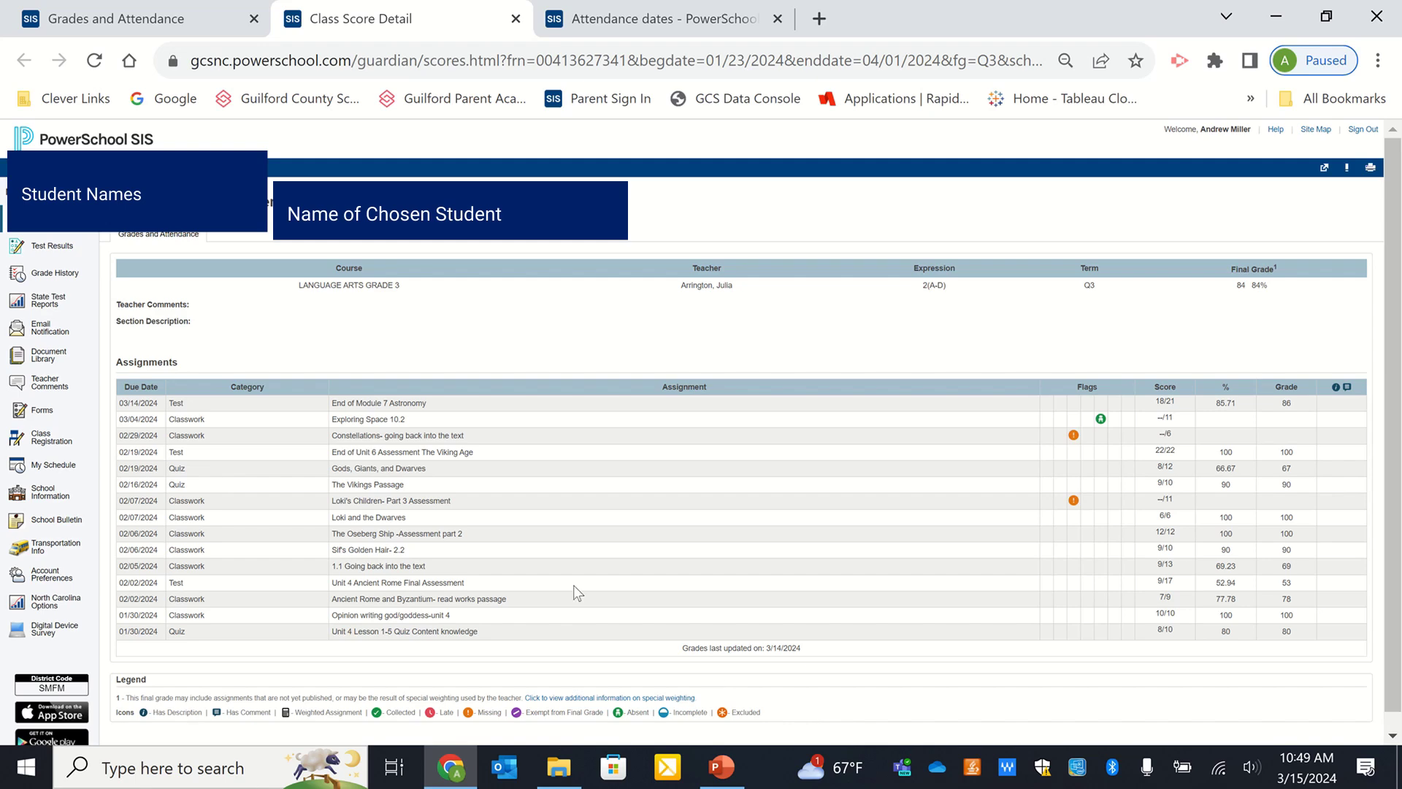
{"action": "left_click", "coordinate": [51, 228]}
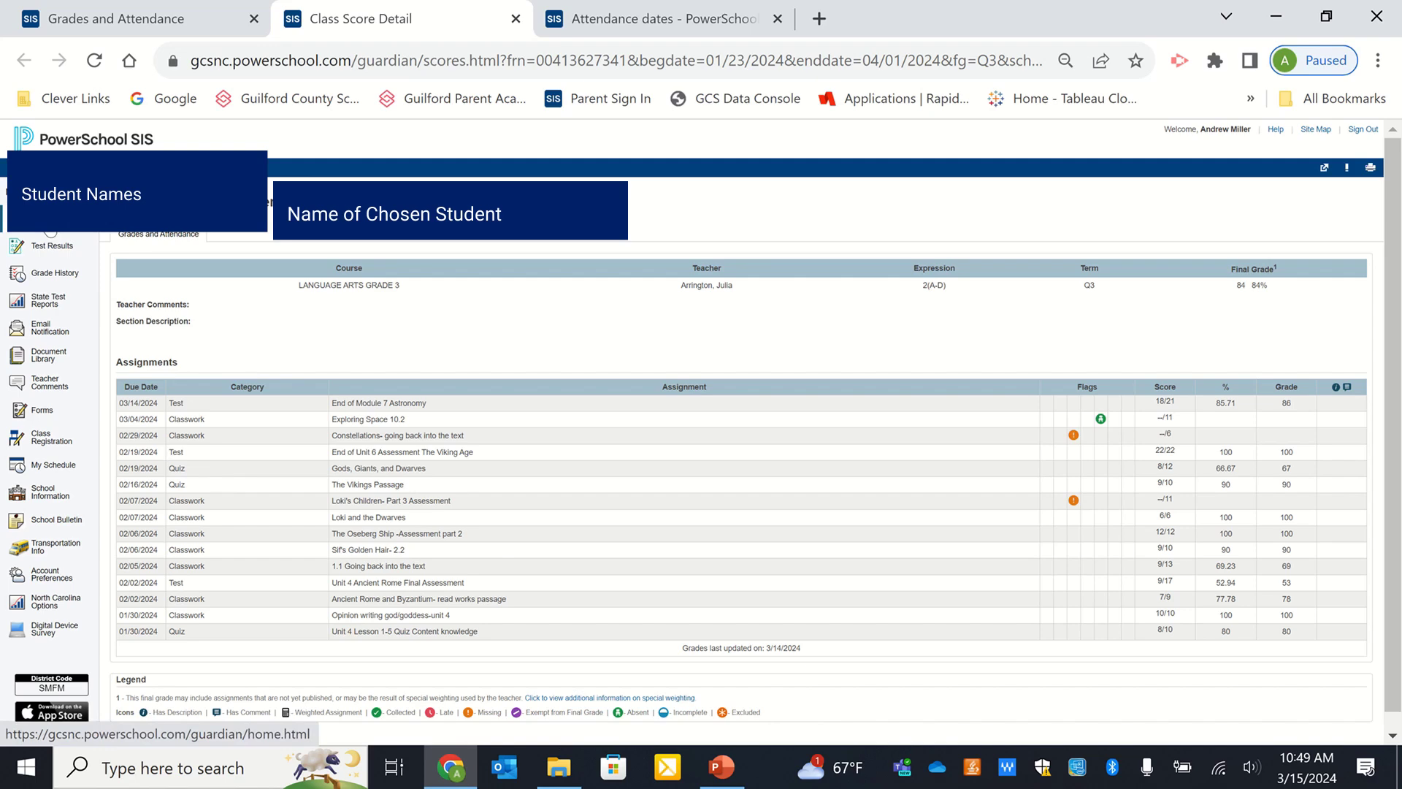
{"action": "left_click", "coordinate": [135, 19]}
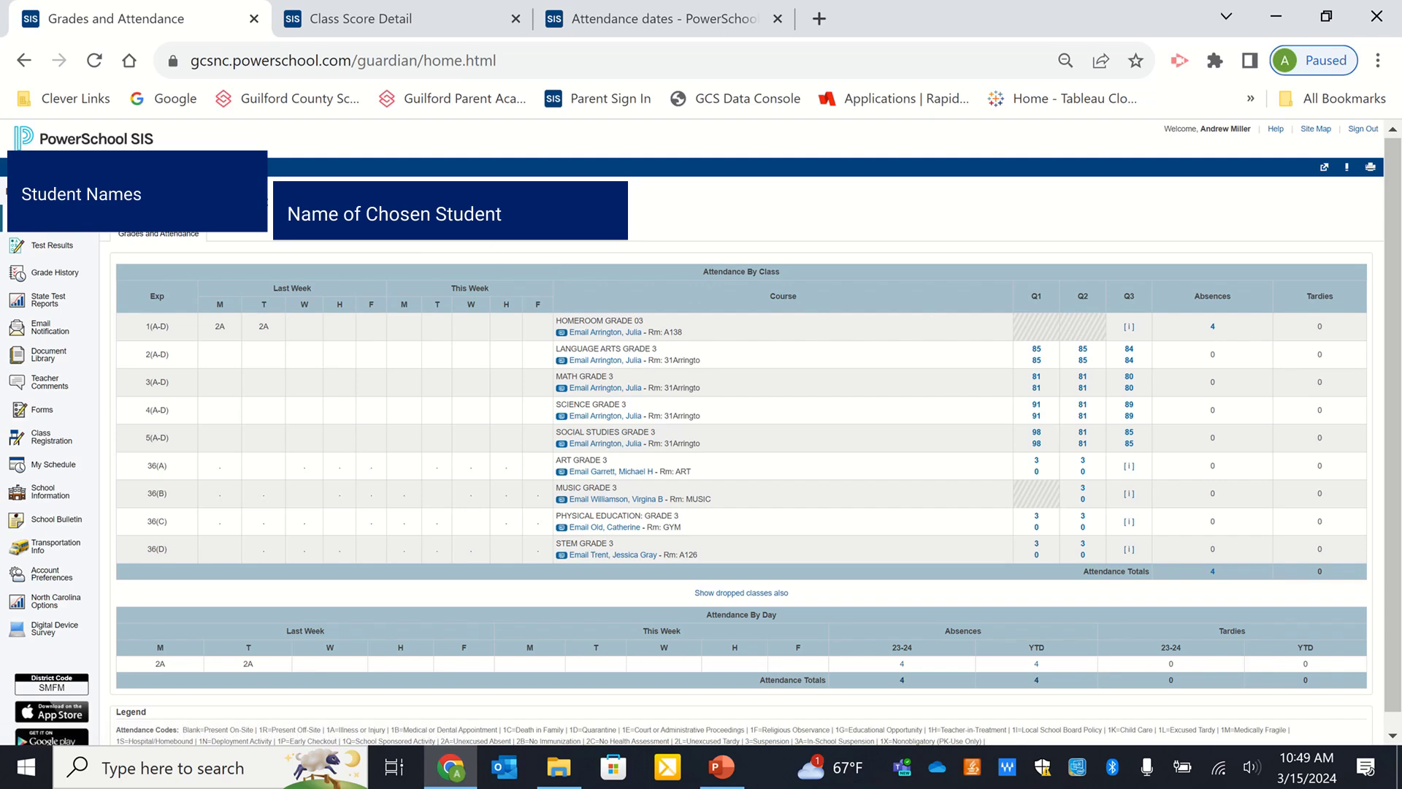
{"action": "left_click", "coordinate": [597, 24]}
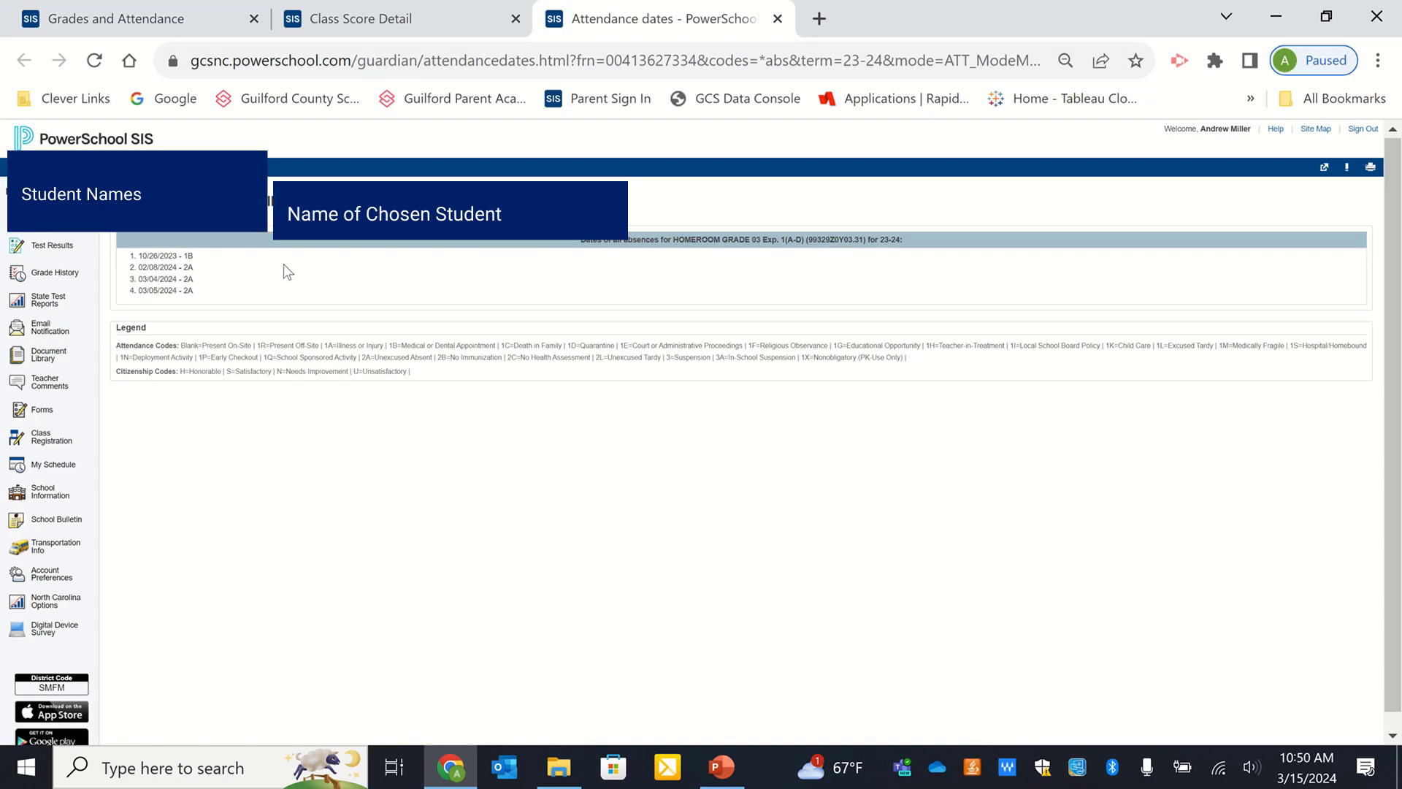
{"action": "left_click", "coordinate": [108, 27]}
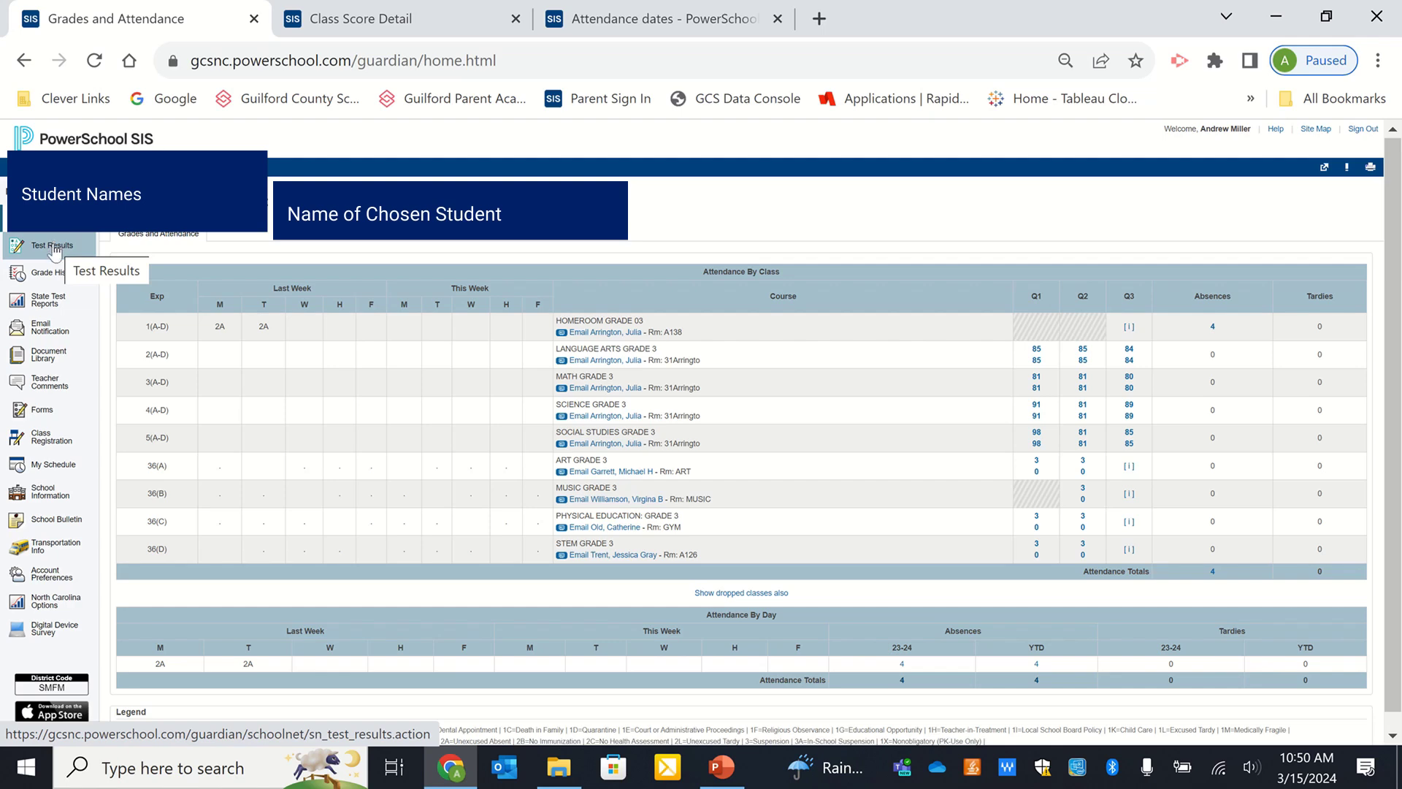
Step: Open the student's Grade History from the left navigation menu
{"action": "left_click", "coordinate": [52, 274]}
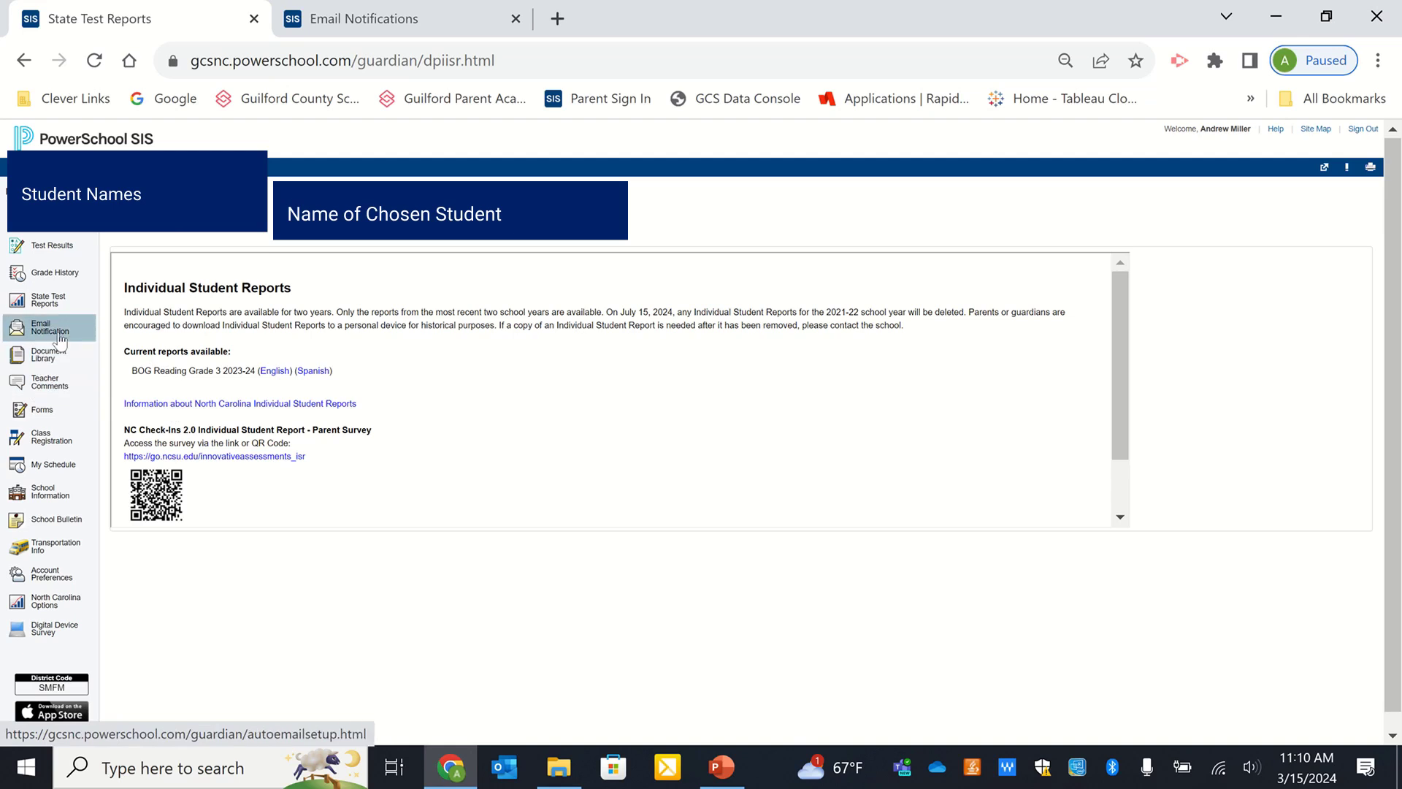
Step: Switch to the Email Notifications tab and focus the Additional Email Address(es) field
{"action": "left_click", "coordinate": [362, 19]}
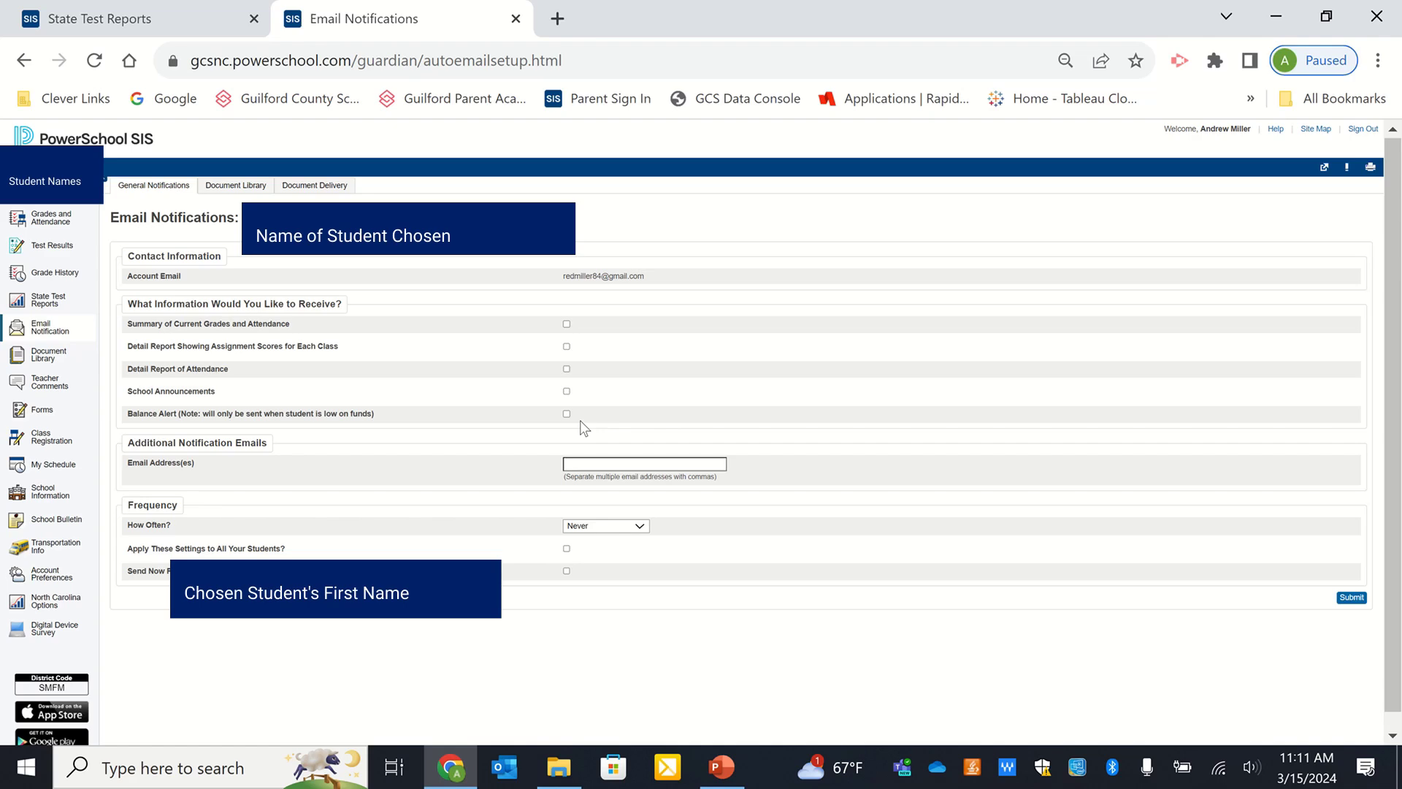
{"action": "left_click", "coordinate": [606, 462]}
Step: Keep How Often? at Never and tick 'Apply These Settings to All Your Students?'
{"action": "left_click", "coordinate": [635, 527]}
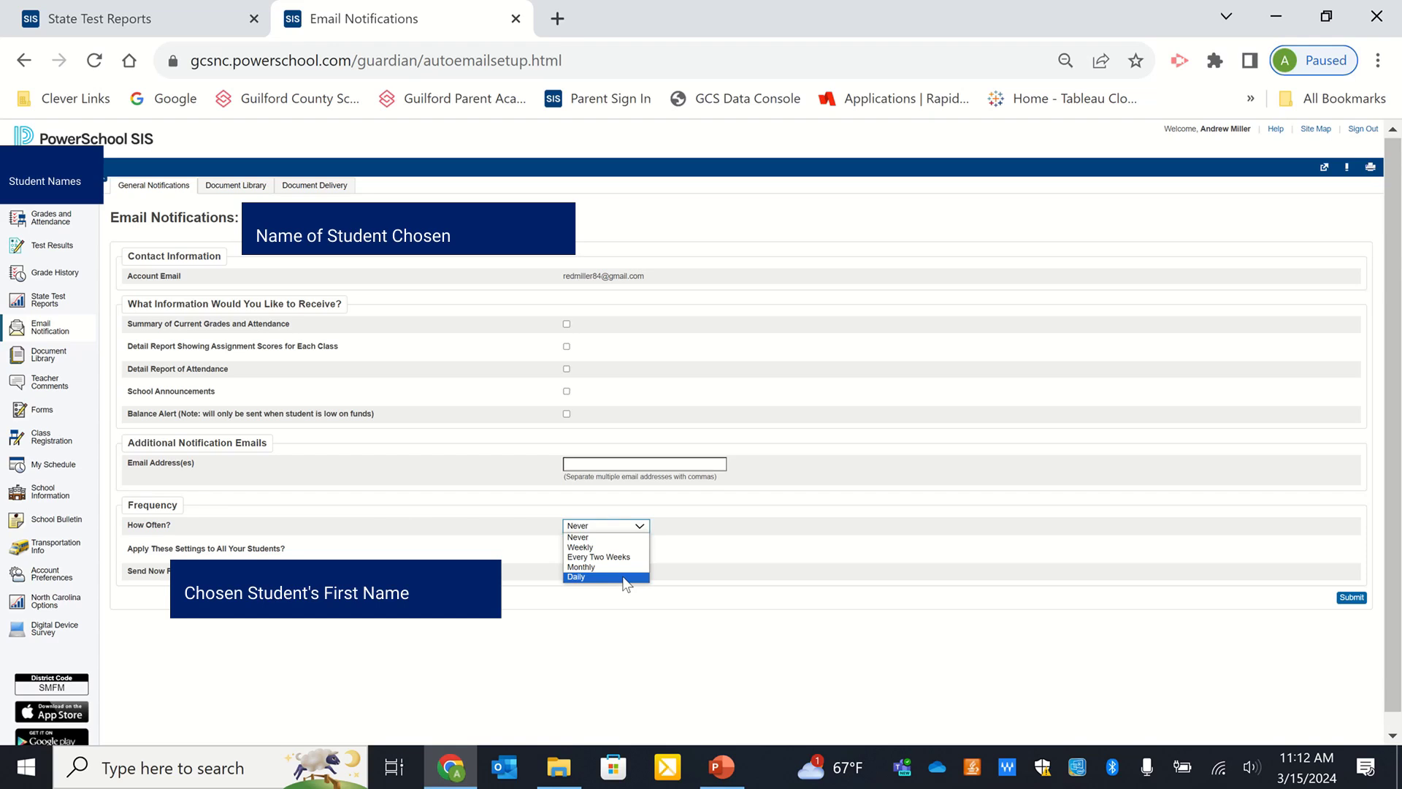
{"action": "left_click", "coordinate": [679, 541]}
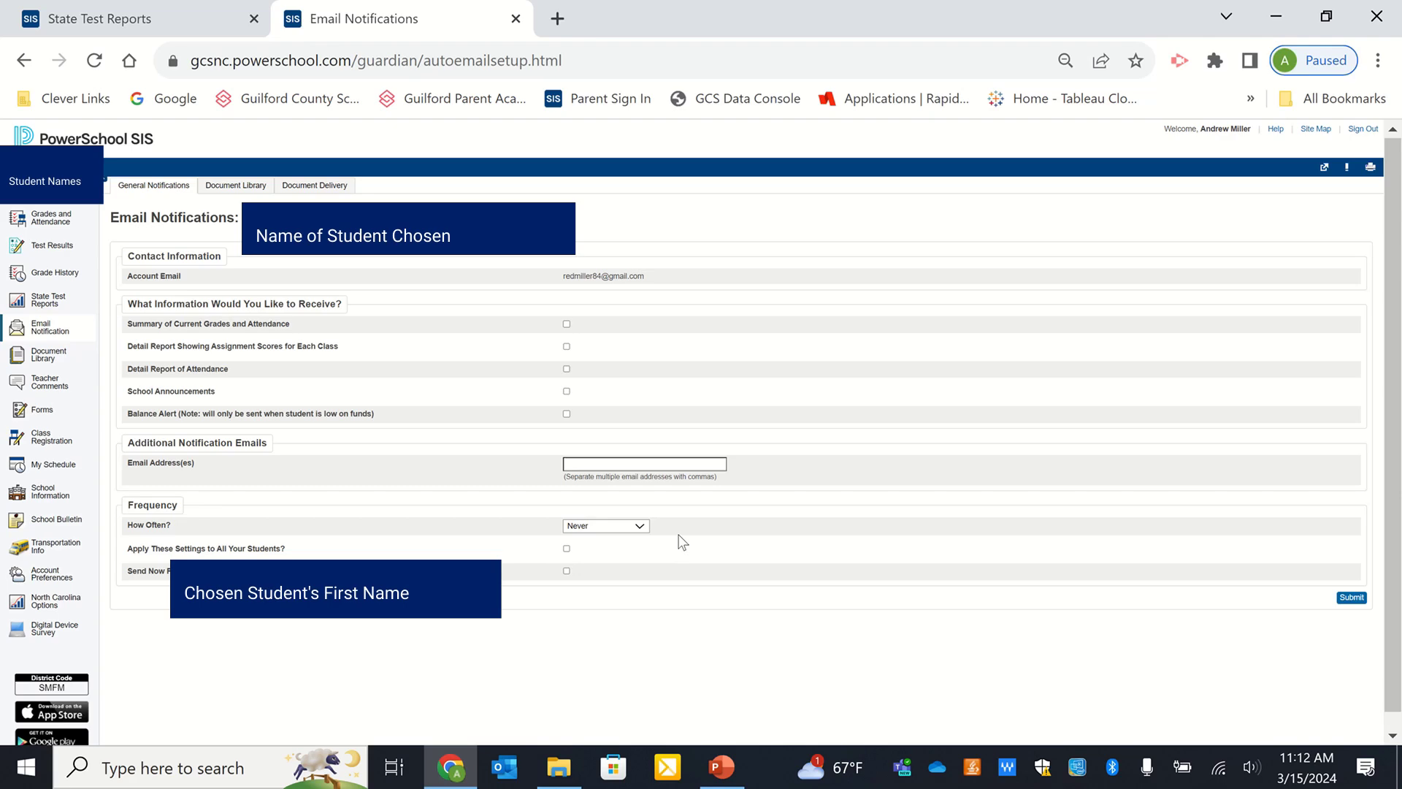
{"action": "left_click", "coordinate": [566, 549]}
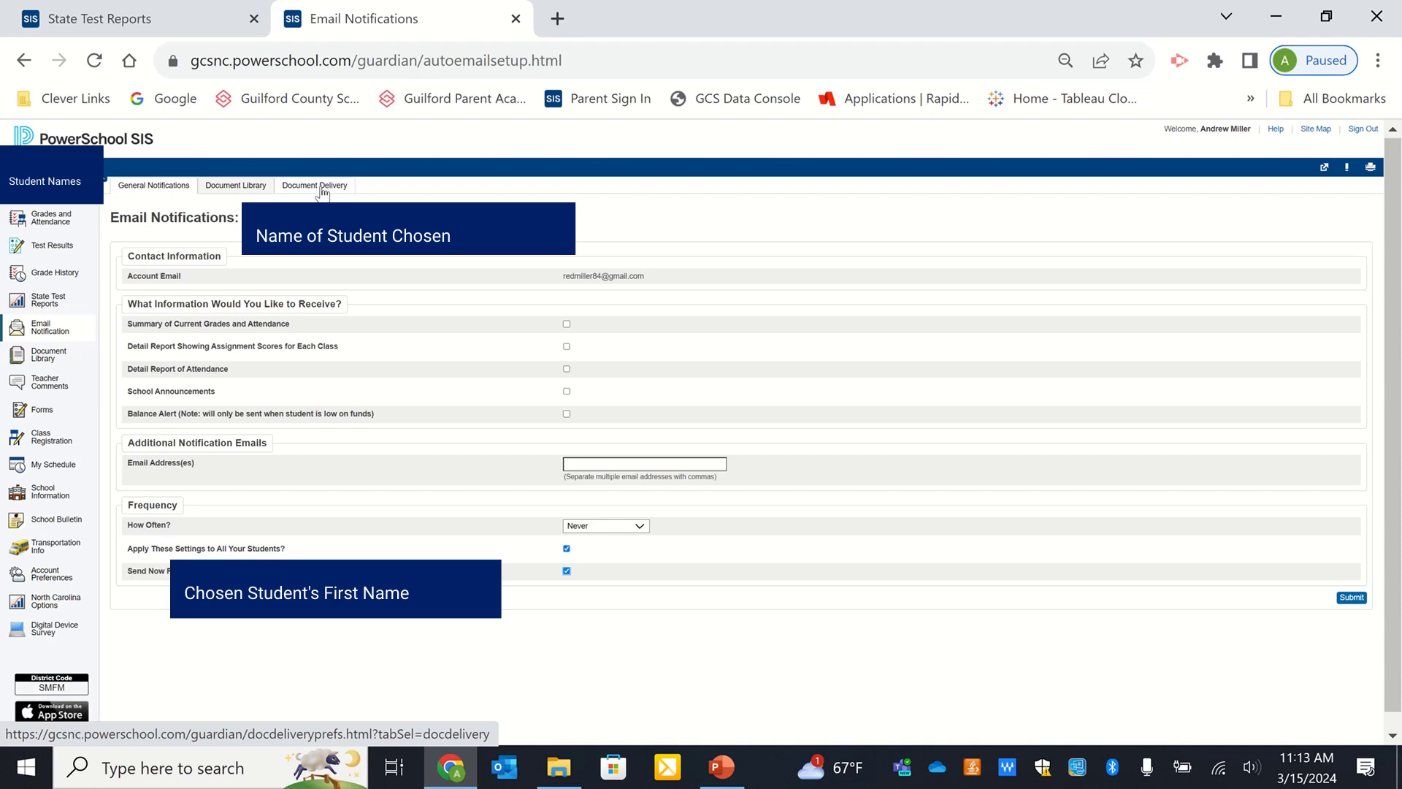
Step: Open Document Delivery preferences and untick the Opt-In checkbox
{"action": "left_click", "coordinate": [321, 189]}
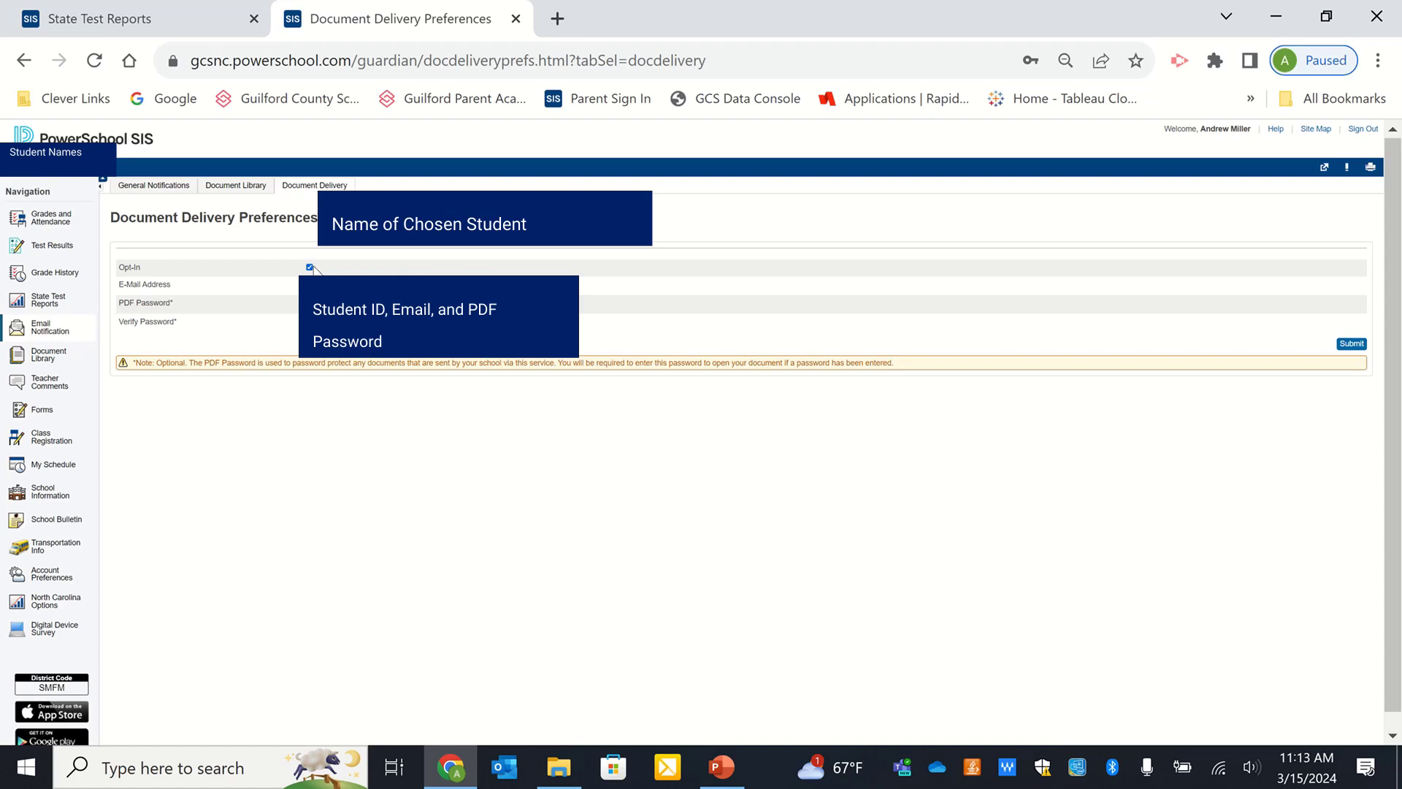
{"action": "left_click", "coordinate": [311, 268]}
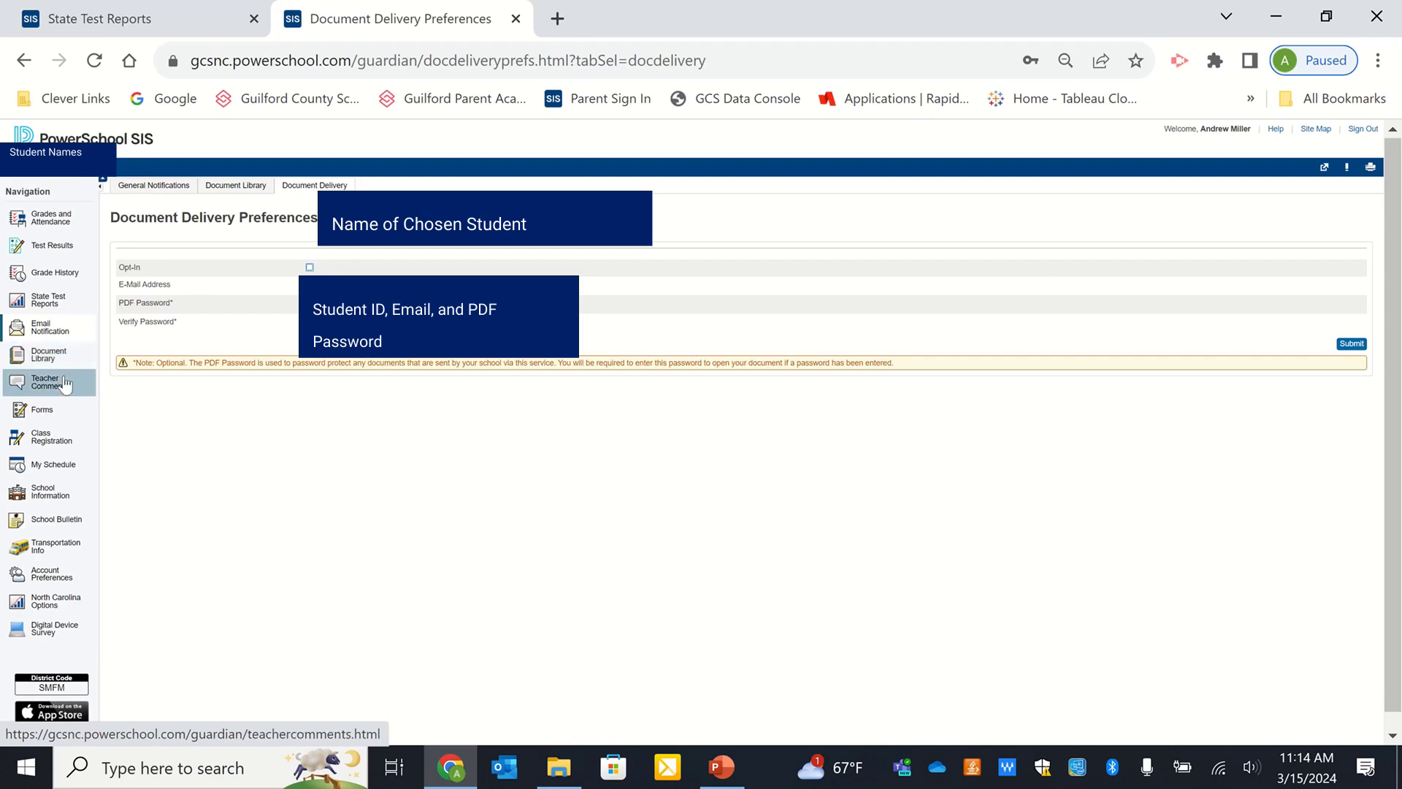
Step: Open Teacher Comments and view the Reporting Term dropdown choices
{"action": "left_click", "coordinate": [65, 383]}
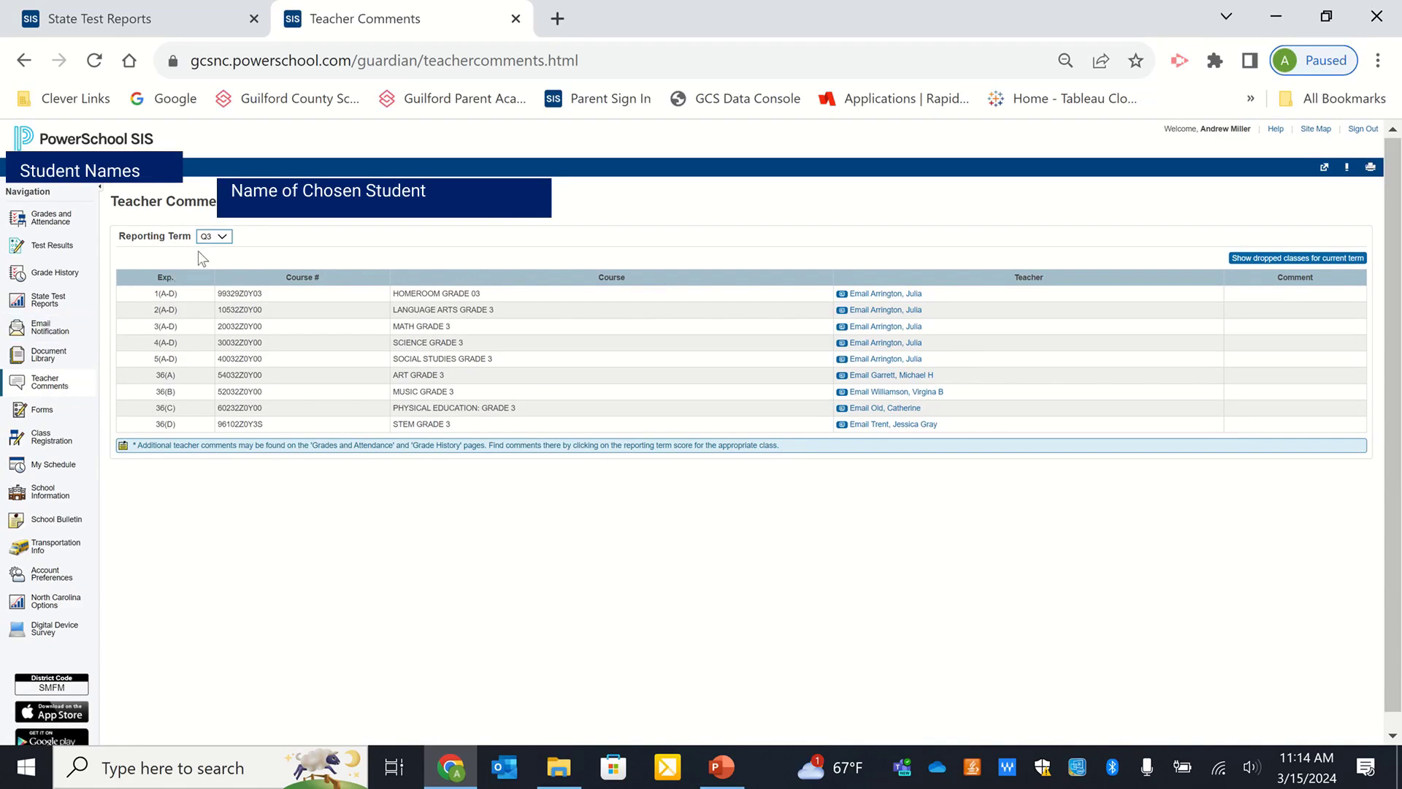
{"action": "left_click", "coordinate": [219, 237]}
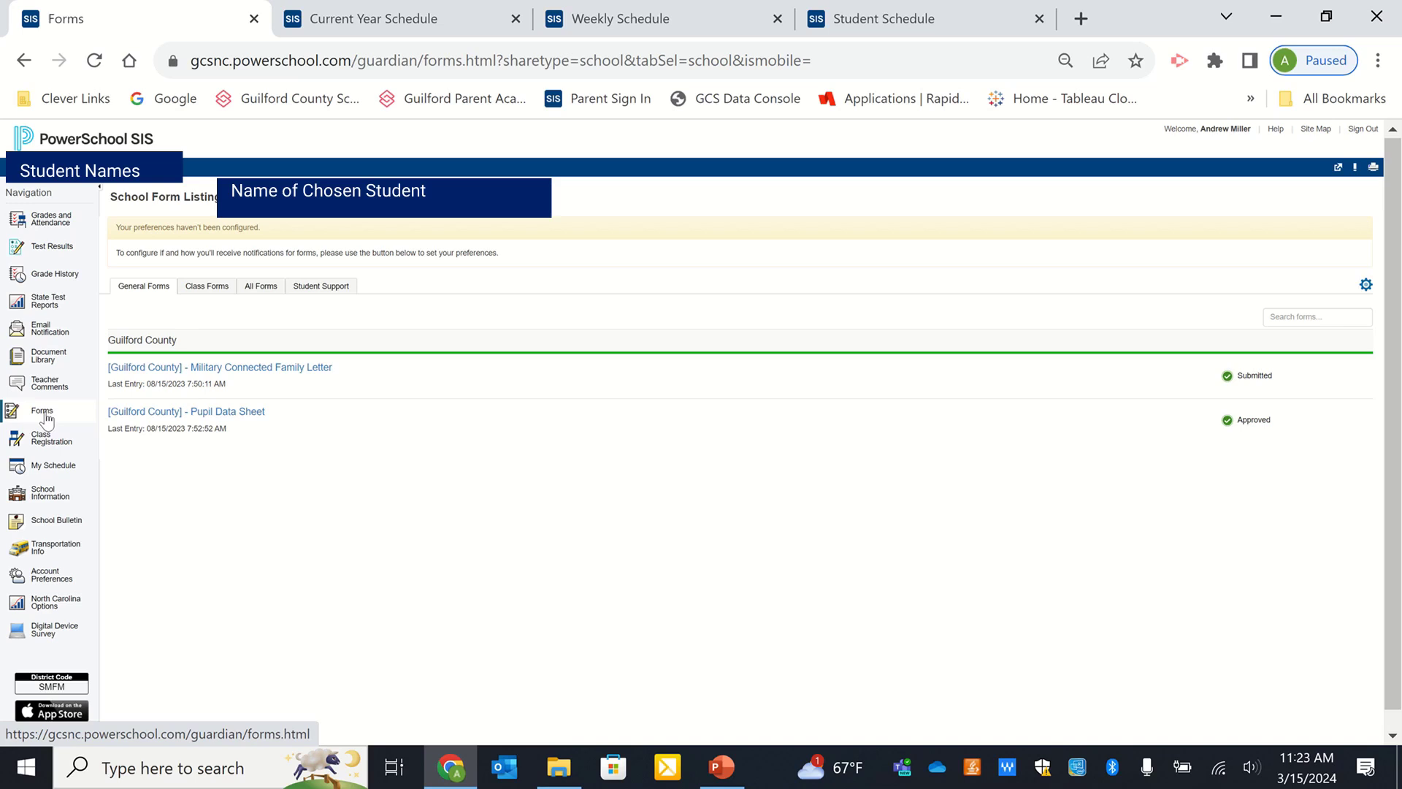
Step: Open the form notification preferences and dismiss them without saving
{"action": "left_click", "coordinate": [1366, 286]}
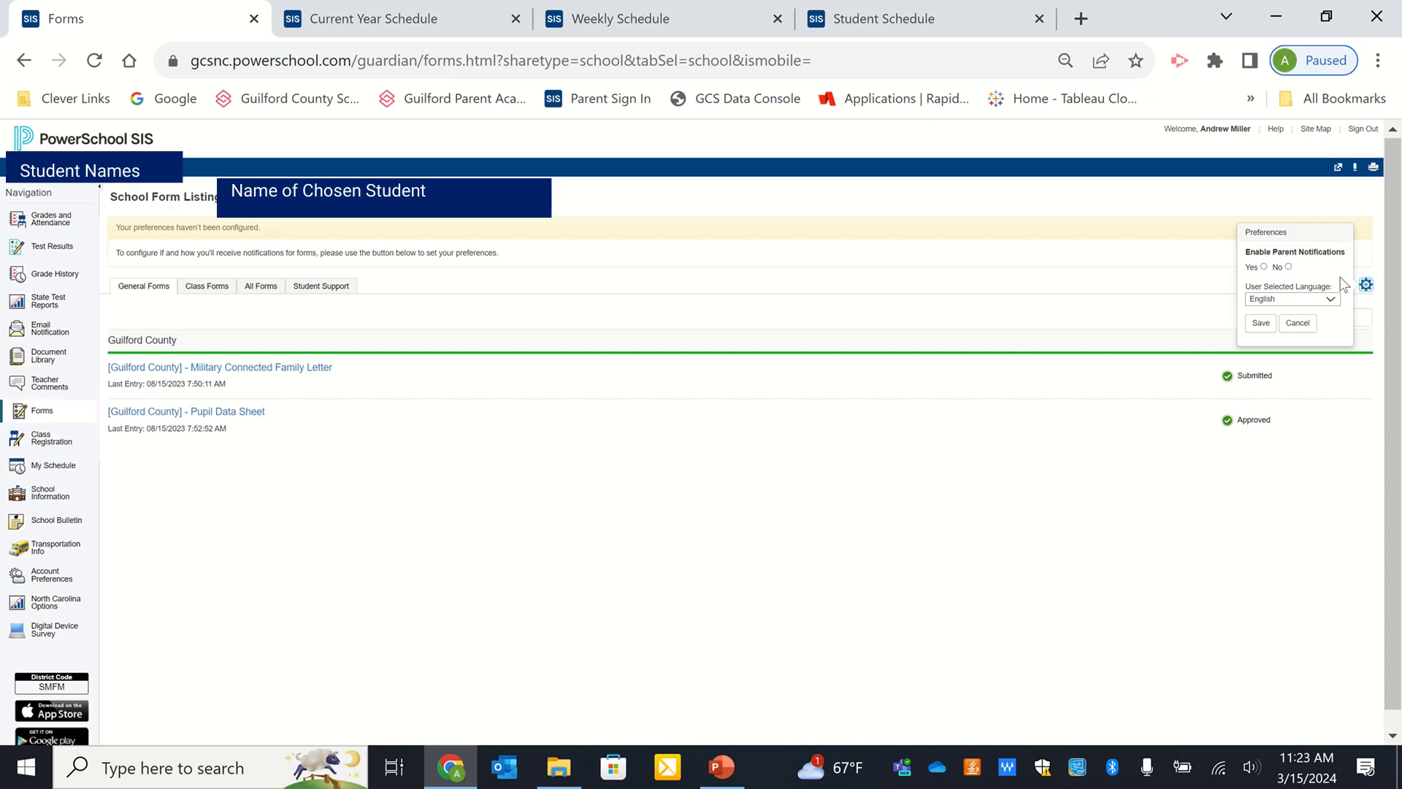
{"action": "left_click", "coordinate": [1298, 322]}
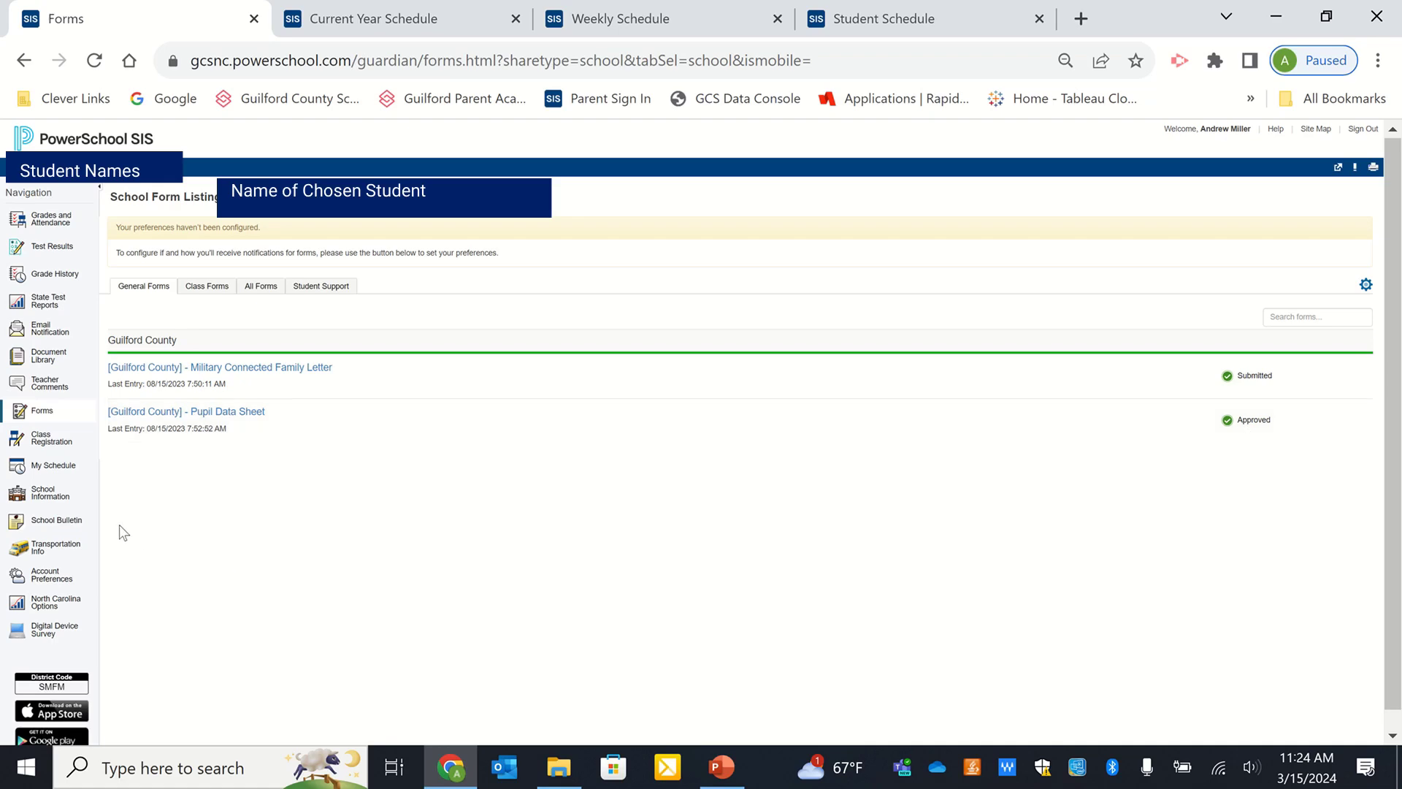
Step: View the current year course list, the weekly timetable, and then the matrix schedule
{"action": "left_click", "coordinate": [351, 21]}
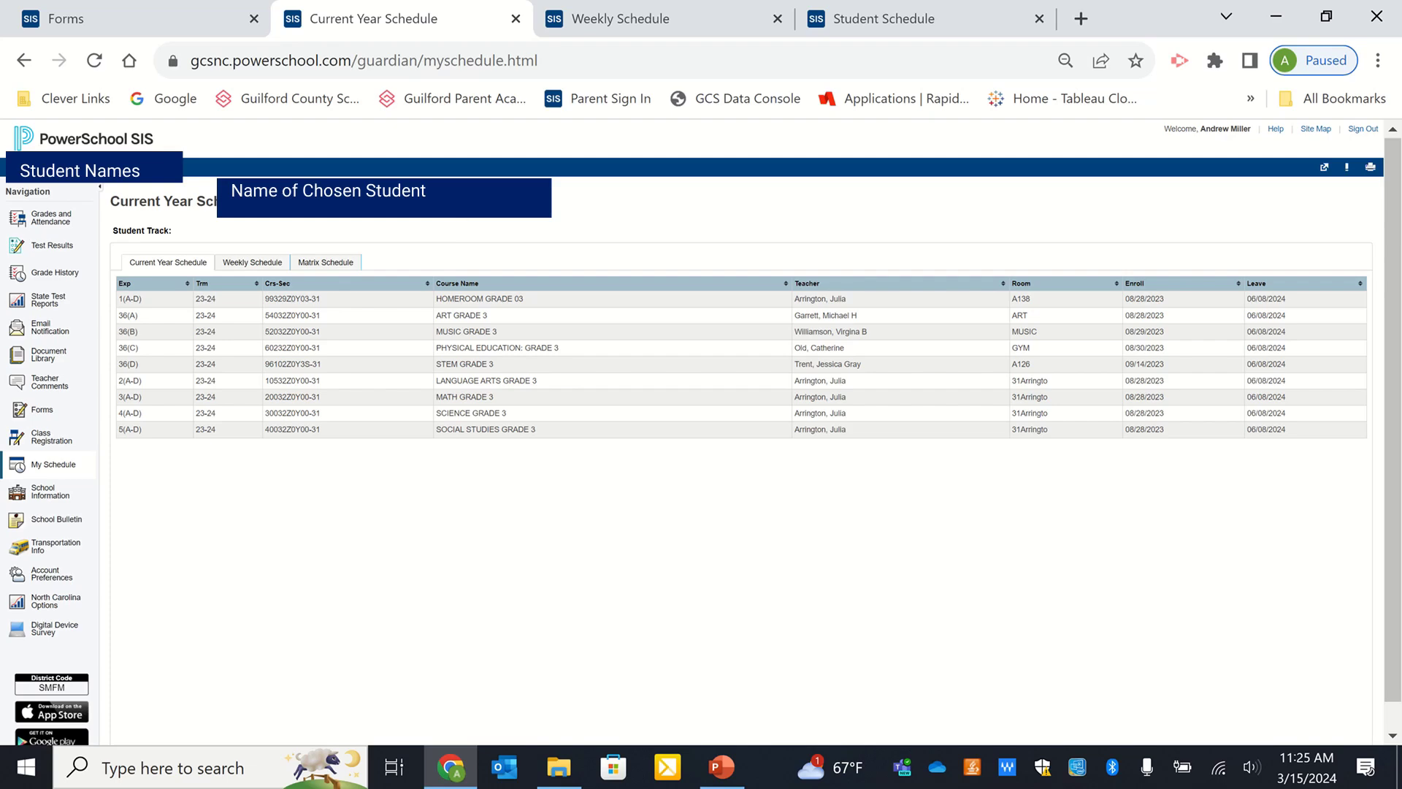
{"action": "left_click", "coordinate": [623, 19]}
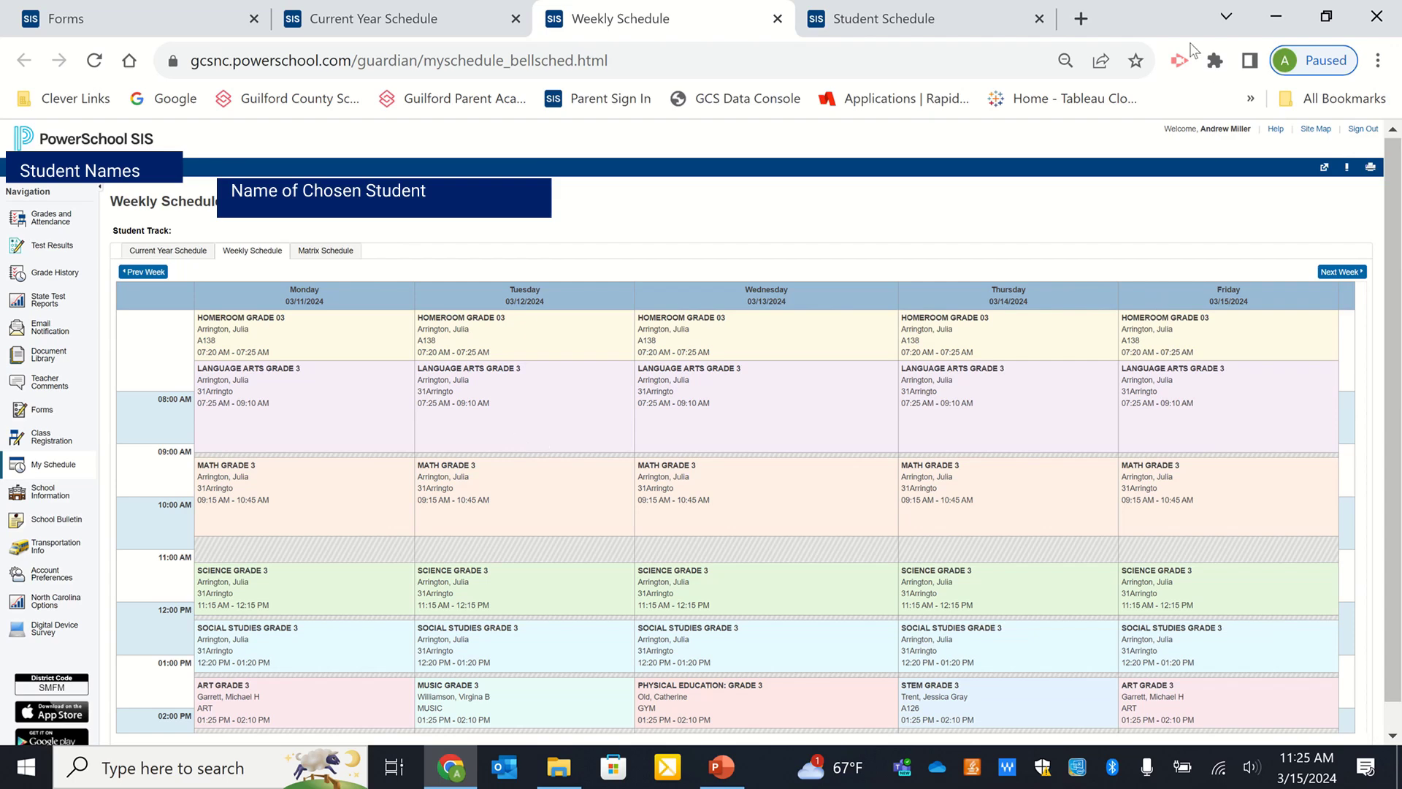
{"action": "left_click", "coordinate": [979, 19]}
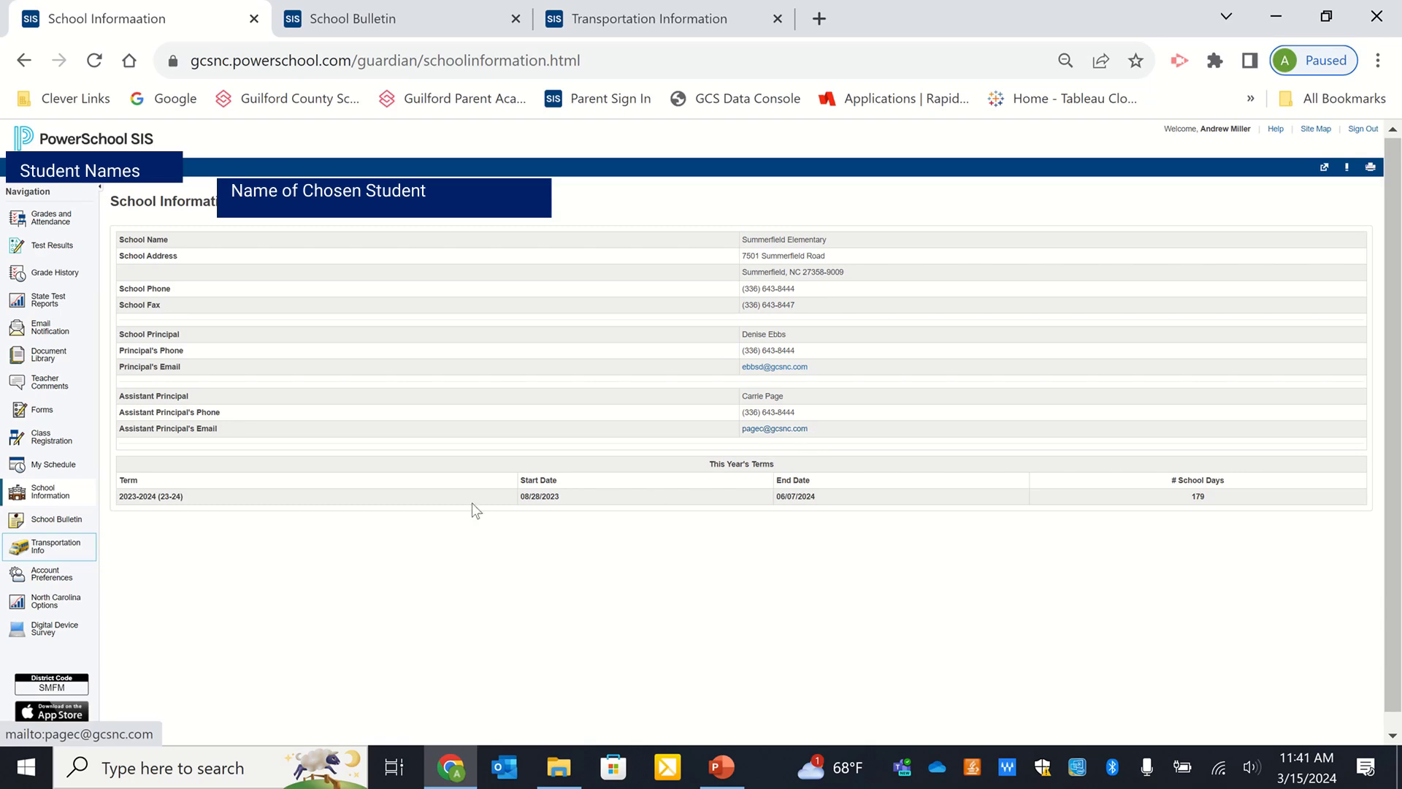
Step: Switch to the School Bulletin tab showing Summerfield Elementary's March 15, 2024 bulletin
{"action": "left_click", "coordinate": [353, 24]}
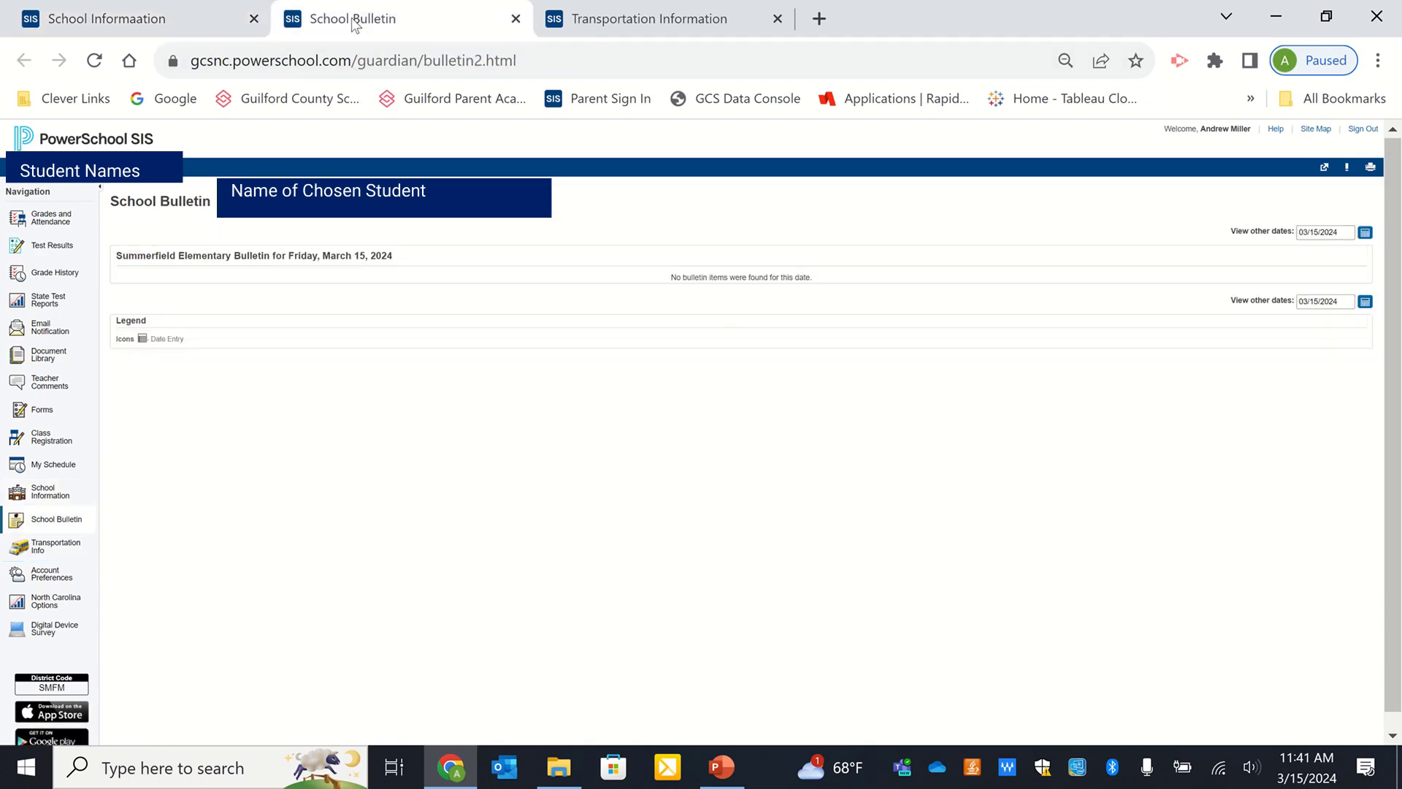
Step: Close the School Bulletin tab to reveal the empty Transportation Information page
{"action": "left_click", "coordinate": [515, 19]}
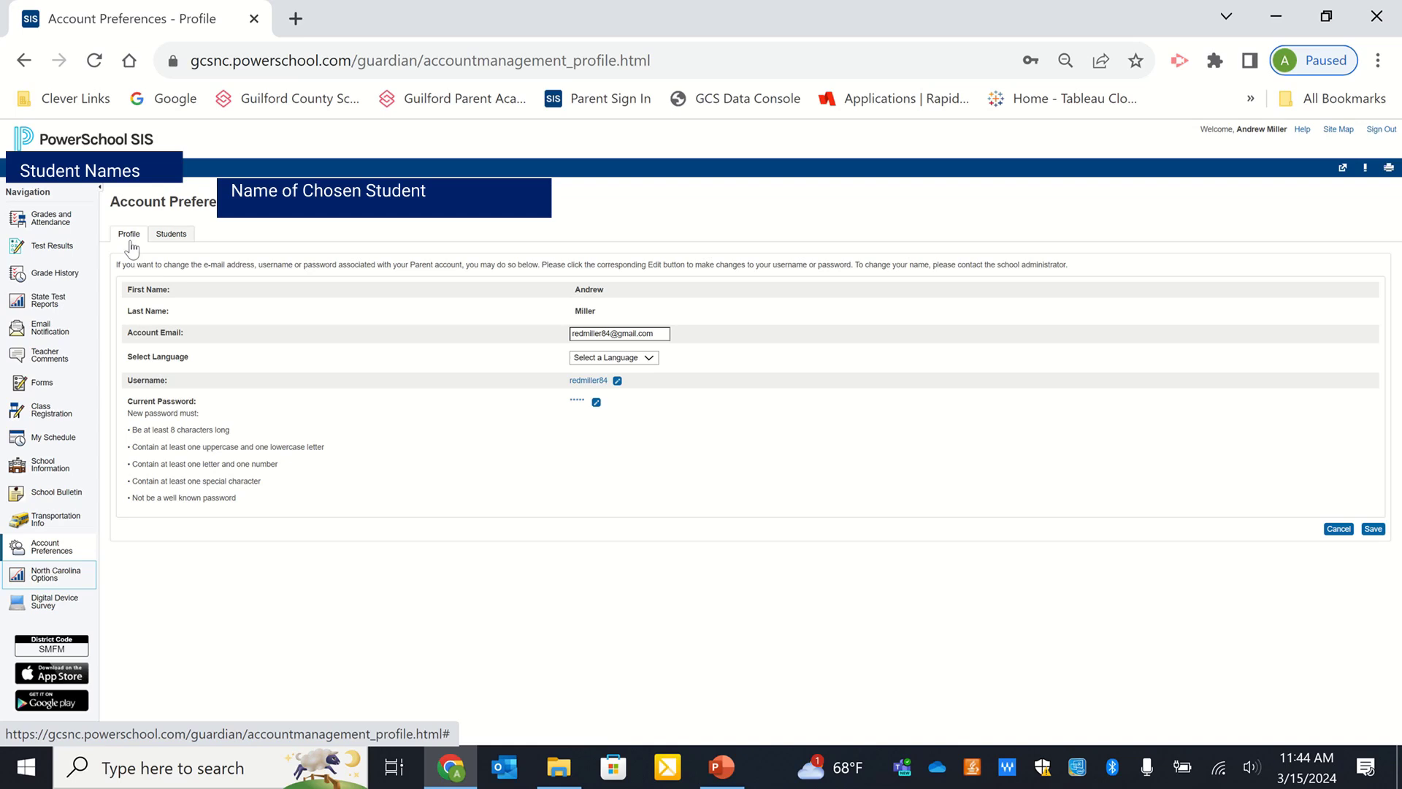
Step: Choose English as the profile's language after dismissing the email autofill suggestions
{"action": "left_click", "coordinate": [661, 331]}
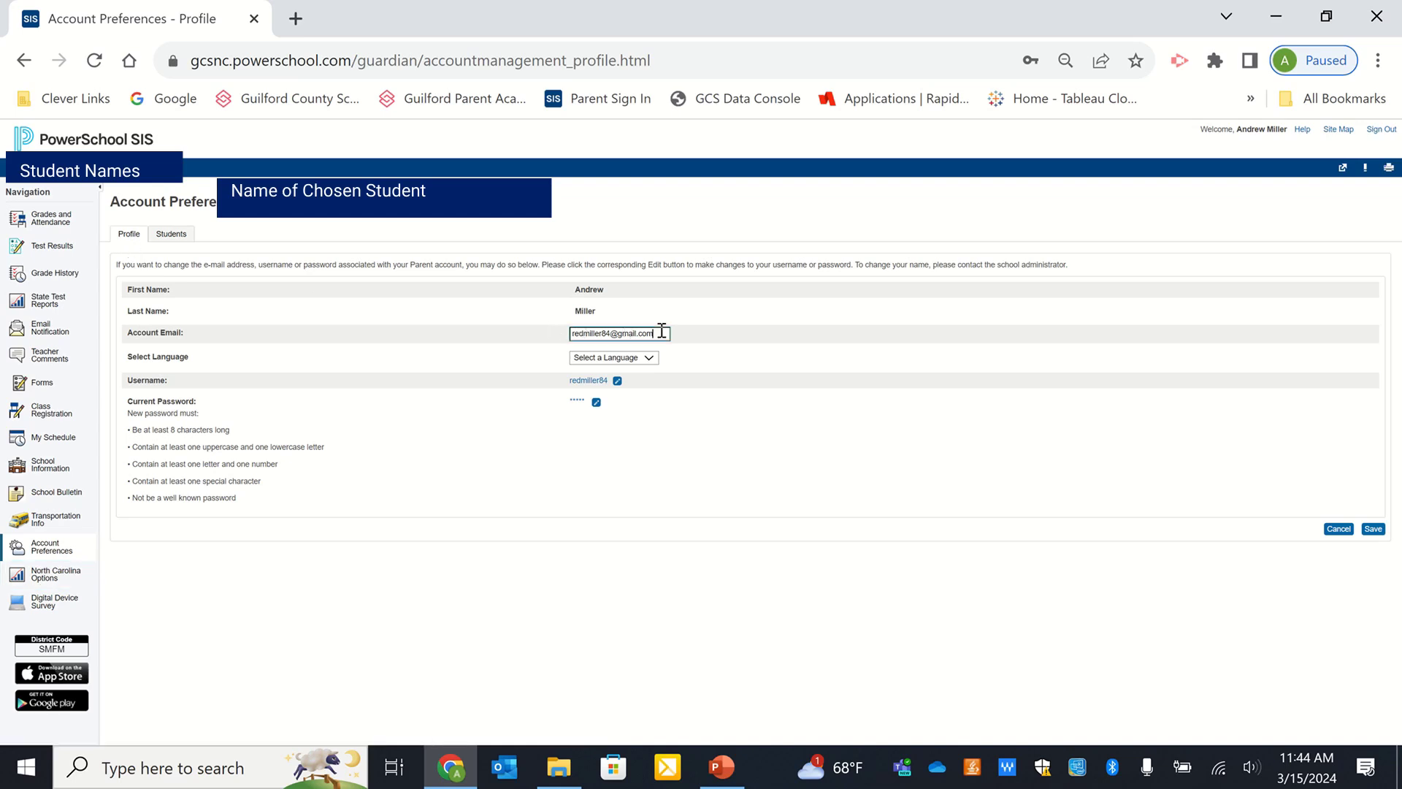
{"action": "left_click", "coordinate": [737, 336]}
{"action": "left_click", "coordinate": [646, 359]}
{"action": "left_click", "coordinate": [645, 379]}
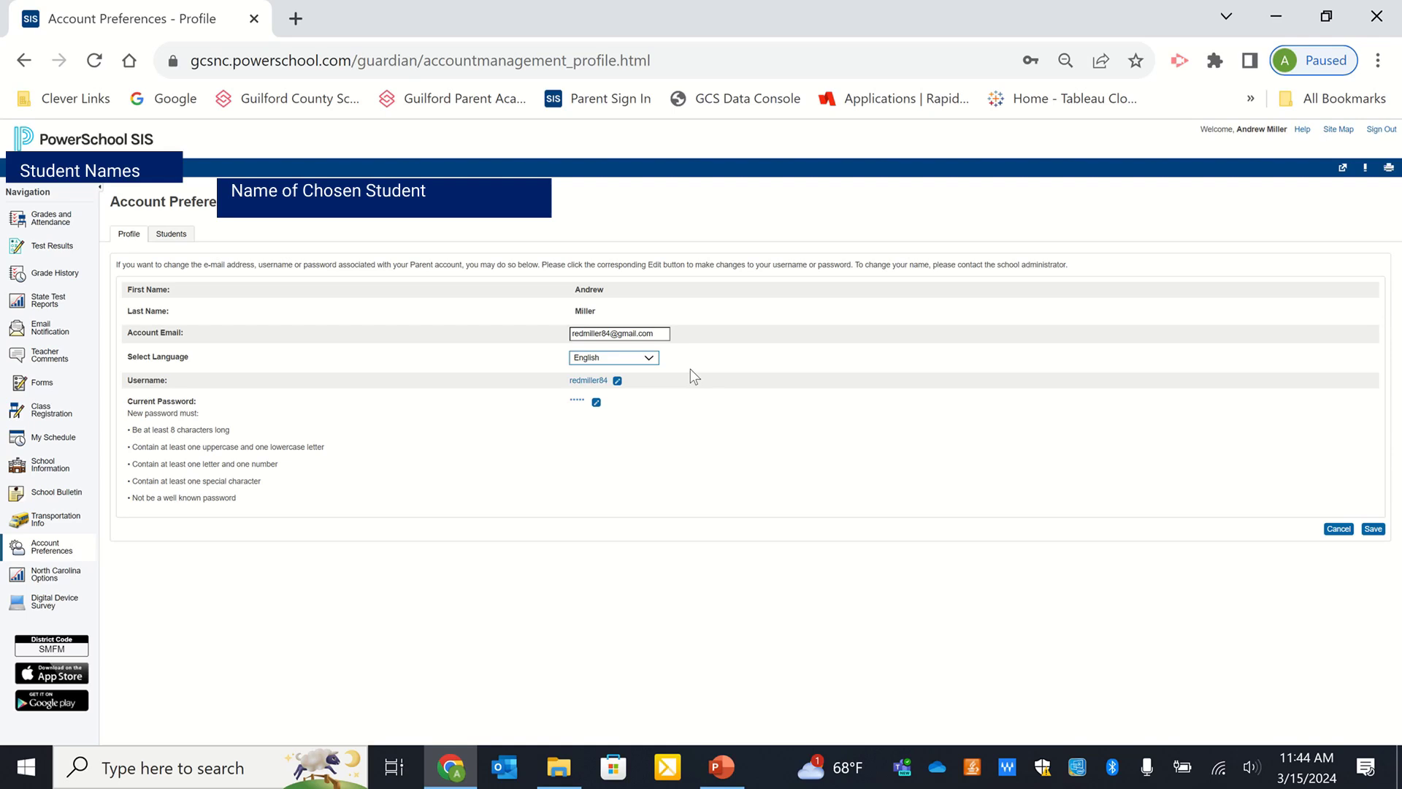
Step: Make the username editable and expand the current, new and confirm password fields
{"action": "left_click", "coordinate": [619, 379]}
{"action": "left_click", "coordinate": [642, 380]}
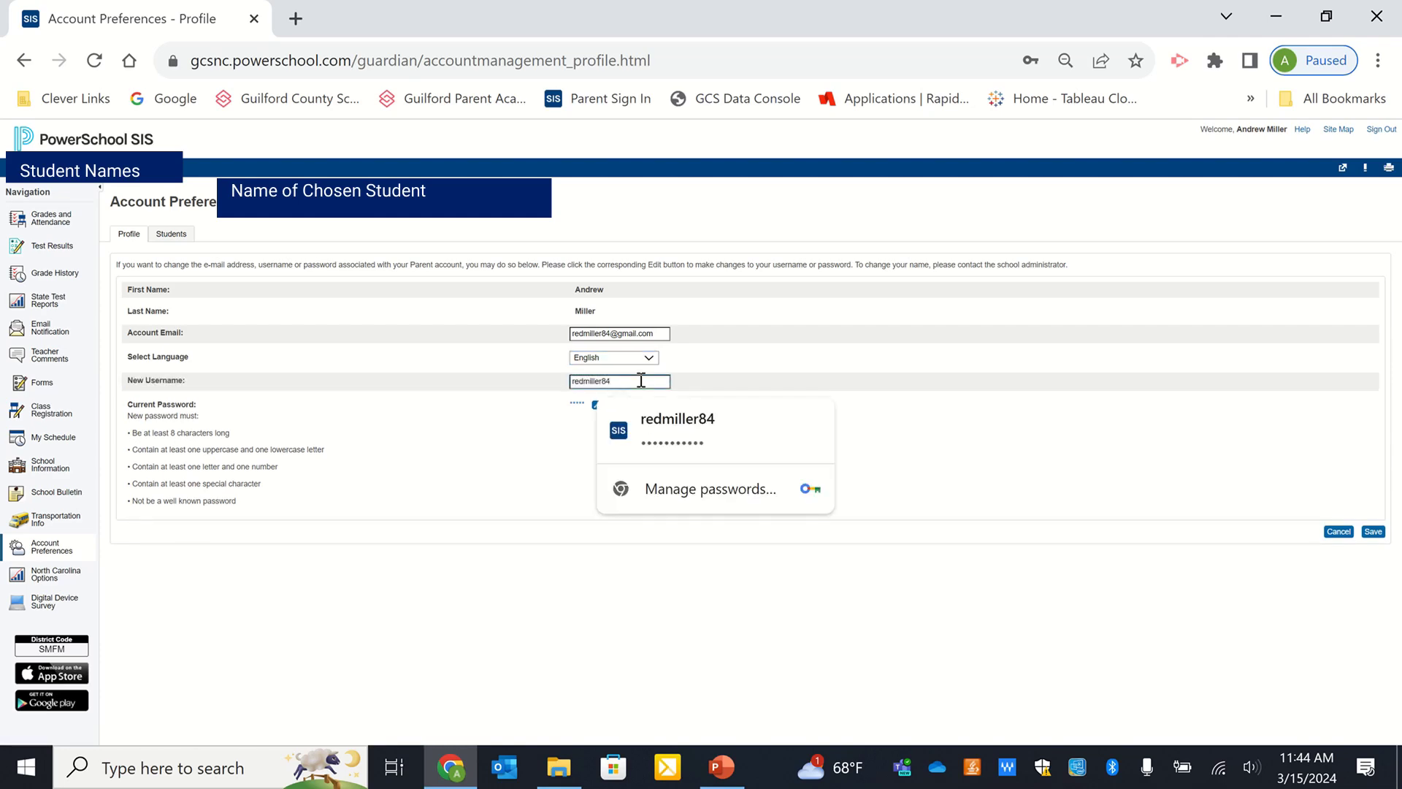
{"action": "left_click", "coordinate": [707, 378]}
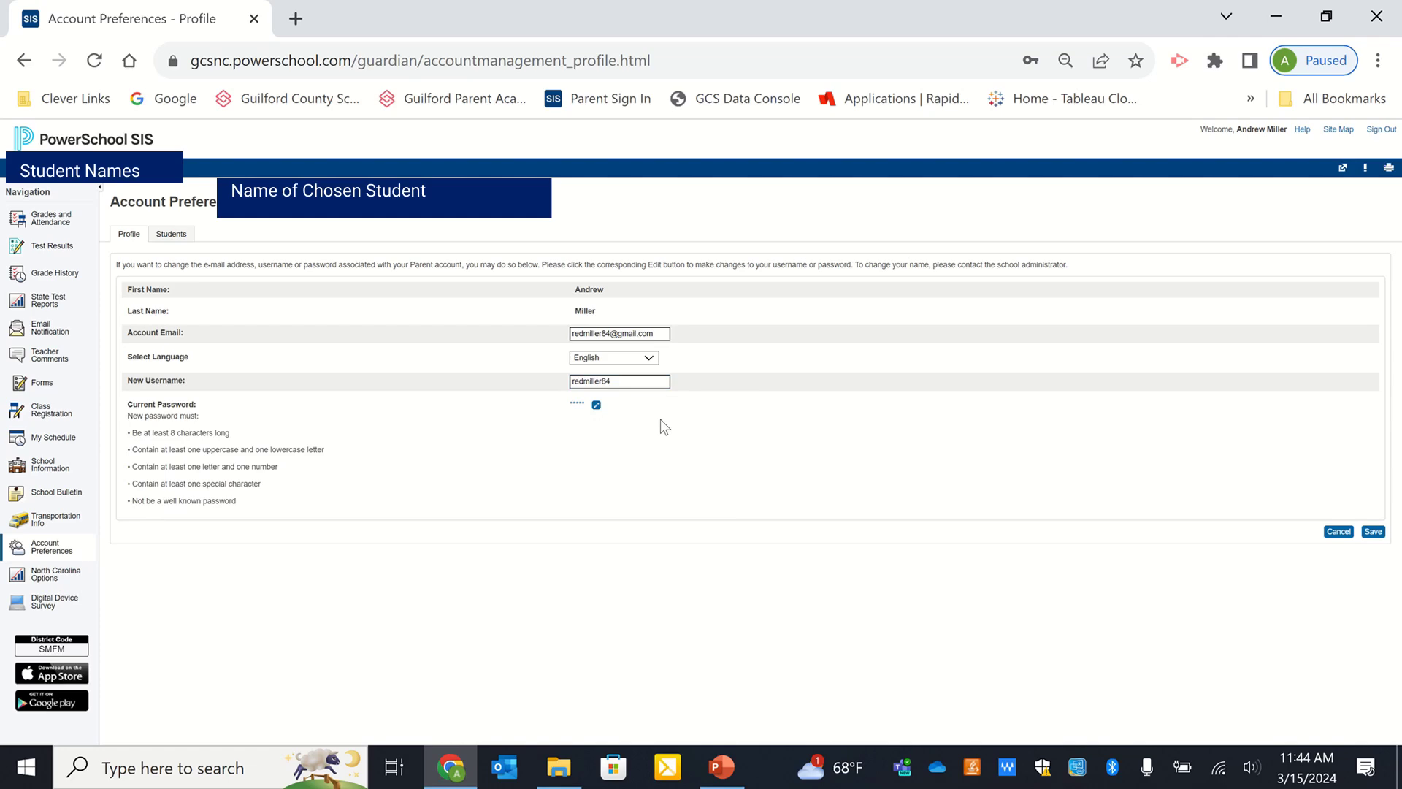
{"action": "left_click", "coordinate": [596, 404]}
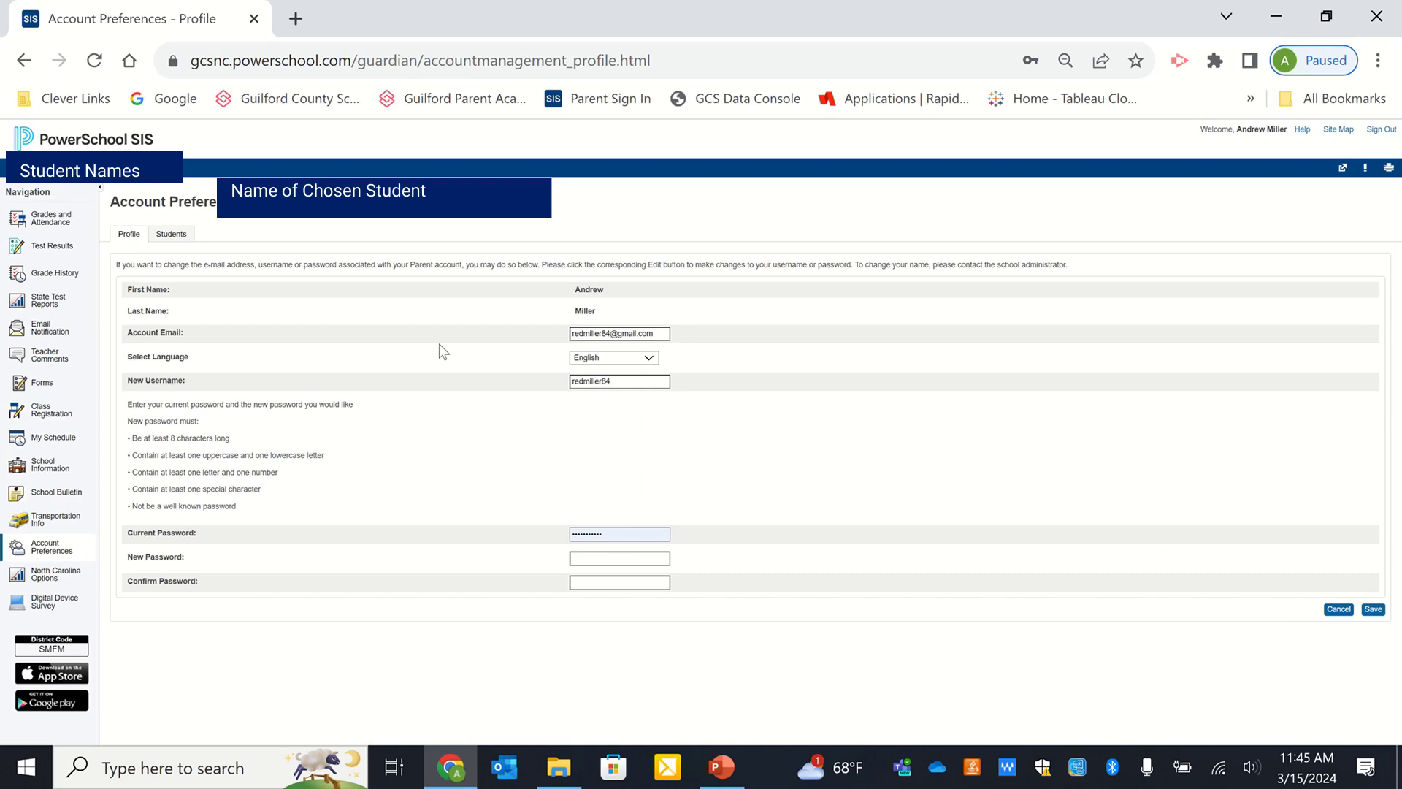
Step: Switch to the Account Preferences Students section with the My Students list
{"action": "left_click", "coordinate": [171, 236]}
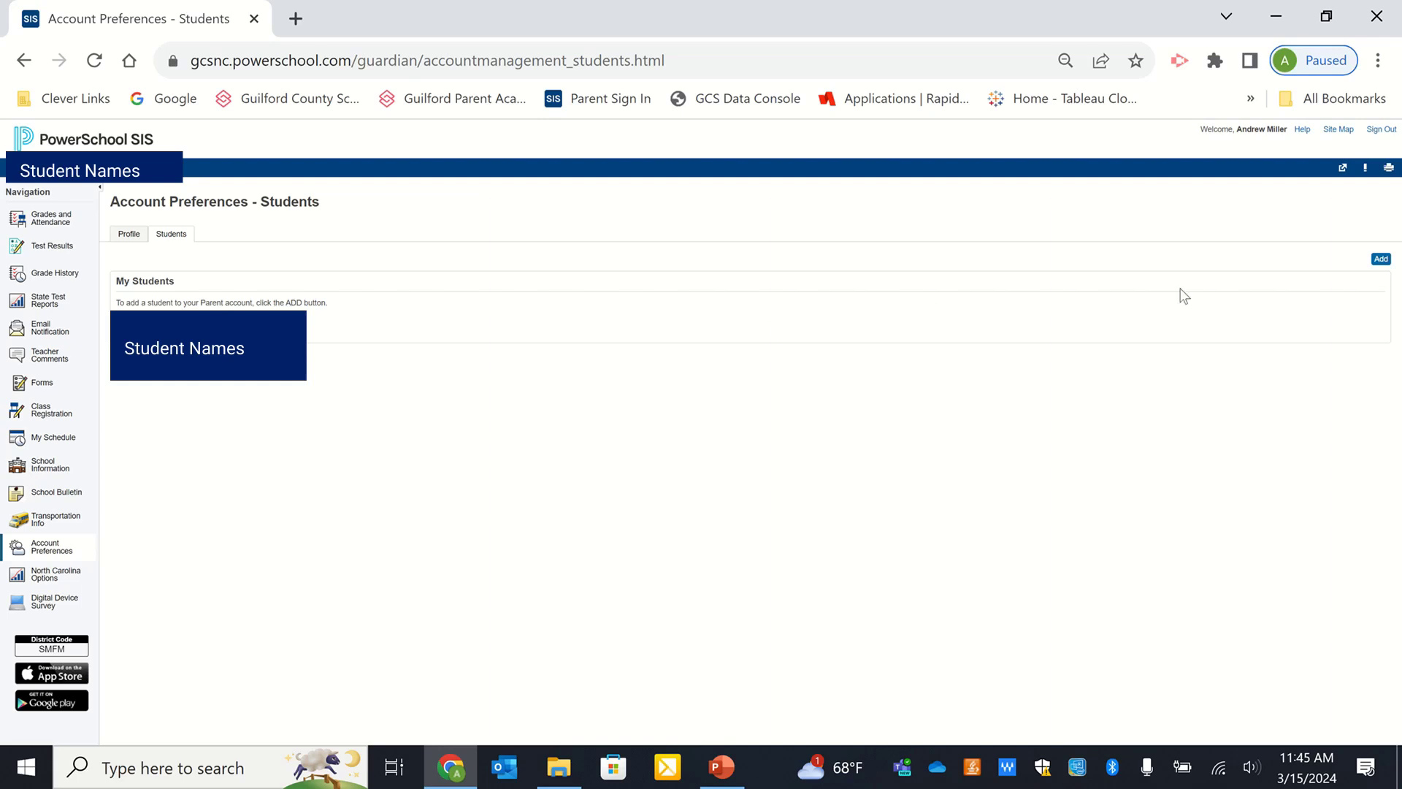
{"action": "left_click", "coordinate": [1382, 260]}
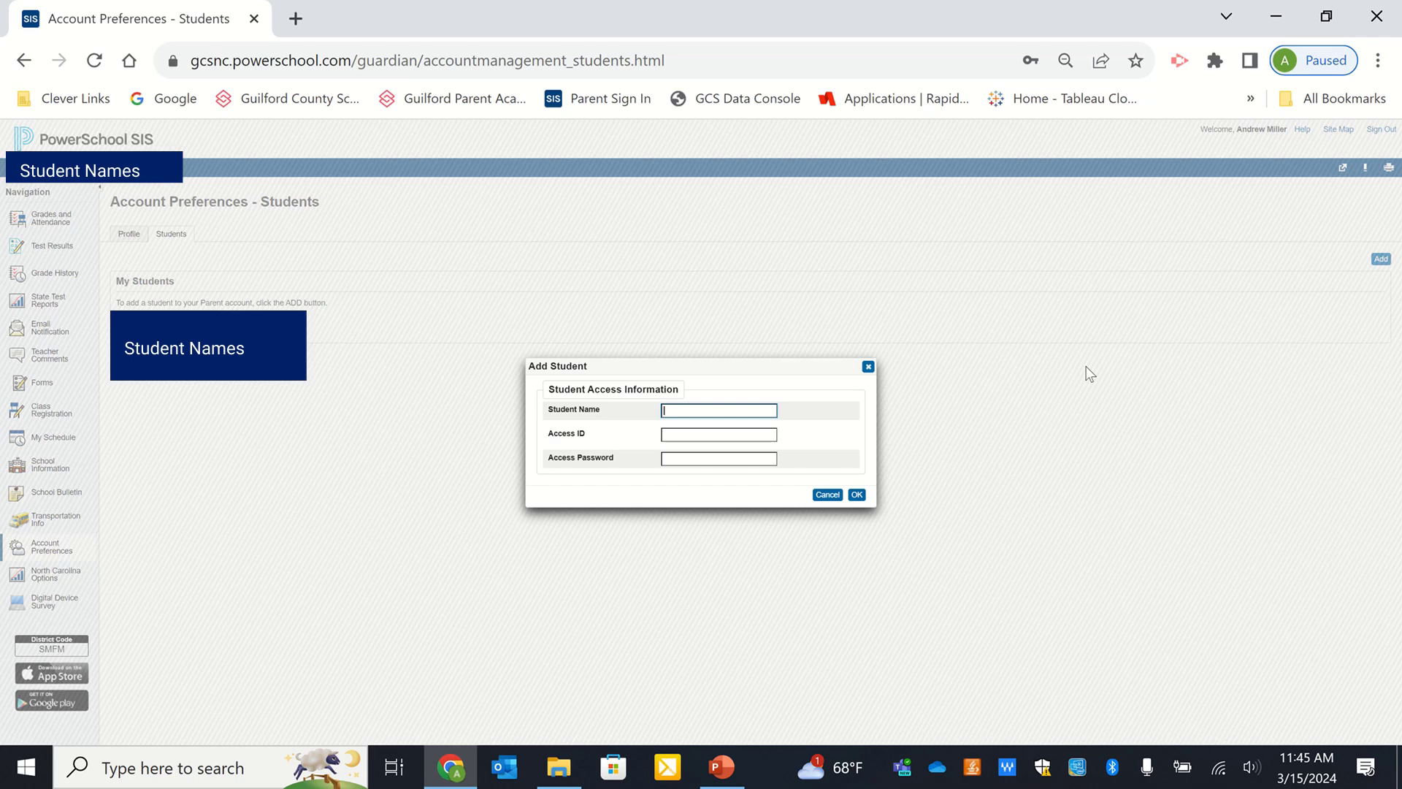
{"action": "left_click", "coordinate": [723, 439]}
{"action": "left_click", "coordinate": [845, 438]}
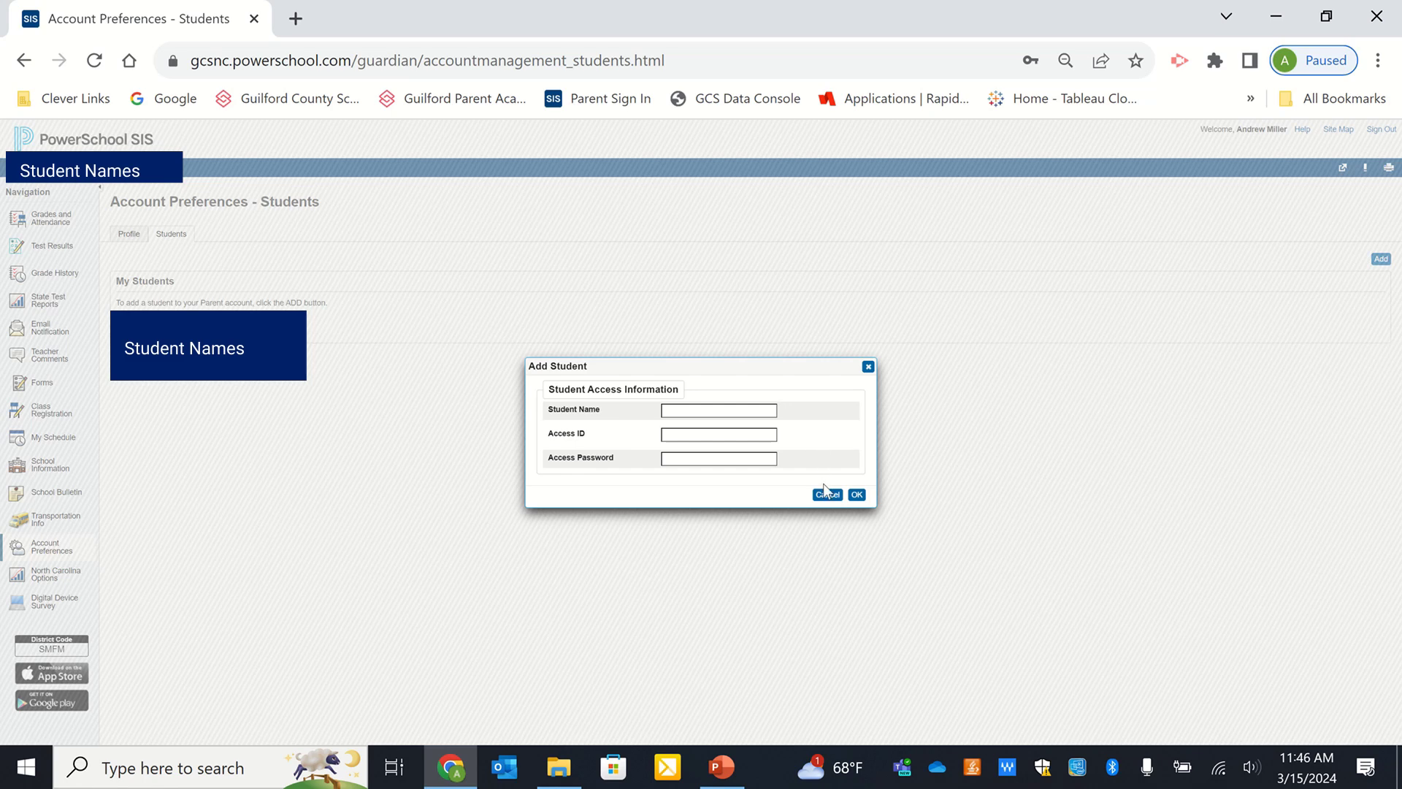
{"action": "left_click", "coordinate": [824, 495]}
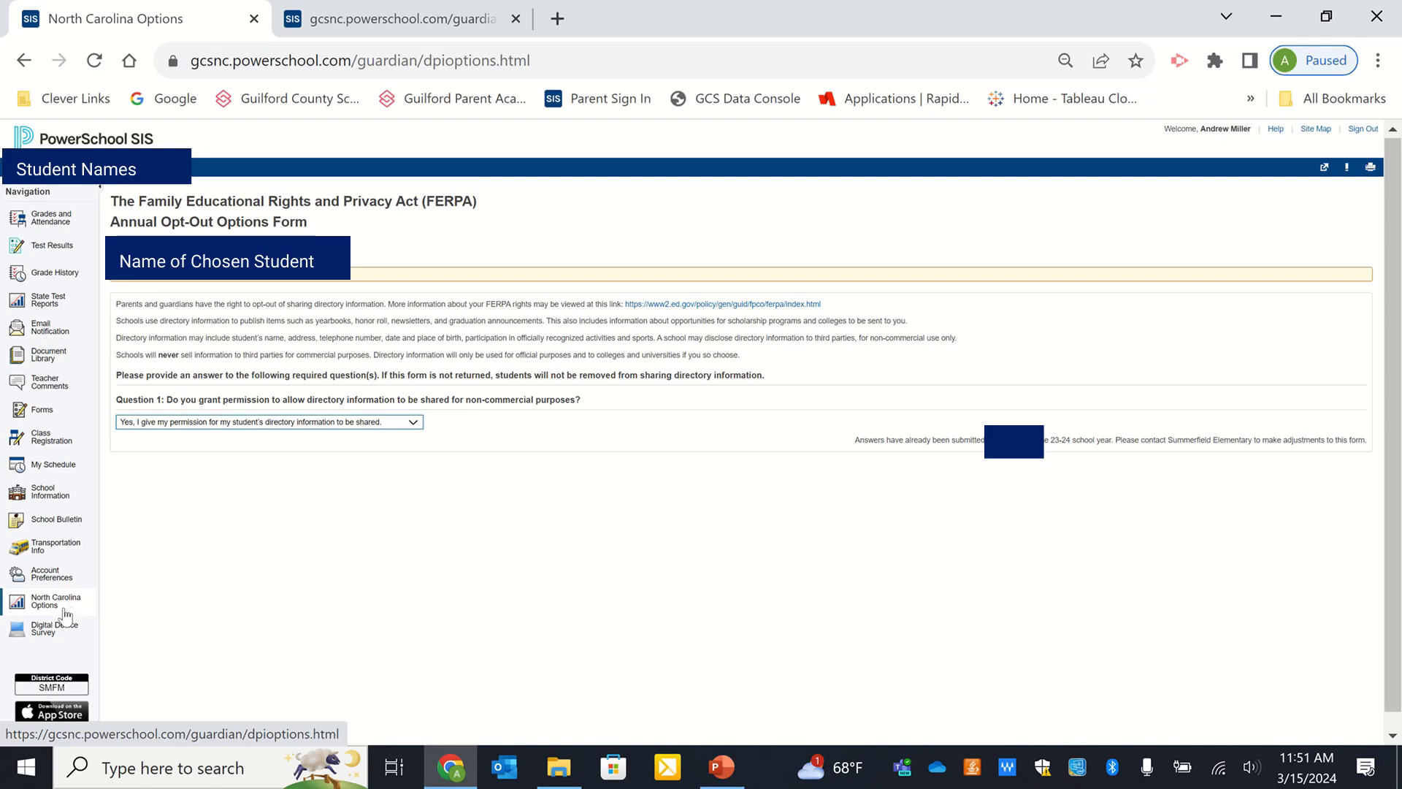
Step: Review the FERPA Question 1 answer choices, leaving Yes (sharing permitted) selected
{"action": "left_click", "coordinate": [407, 426]}
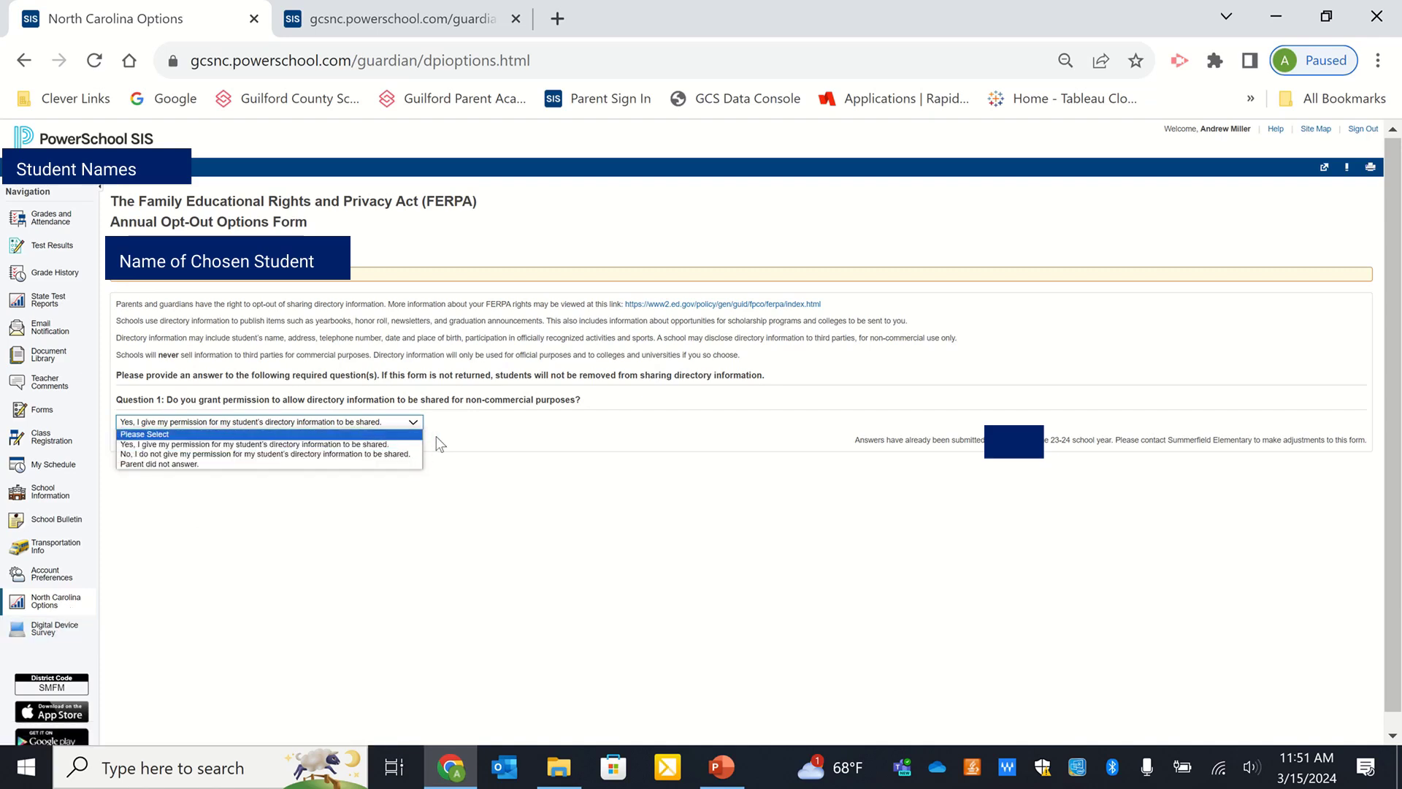
{"action": "left_click", "coordinate": [452, 452]}
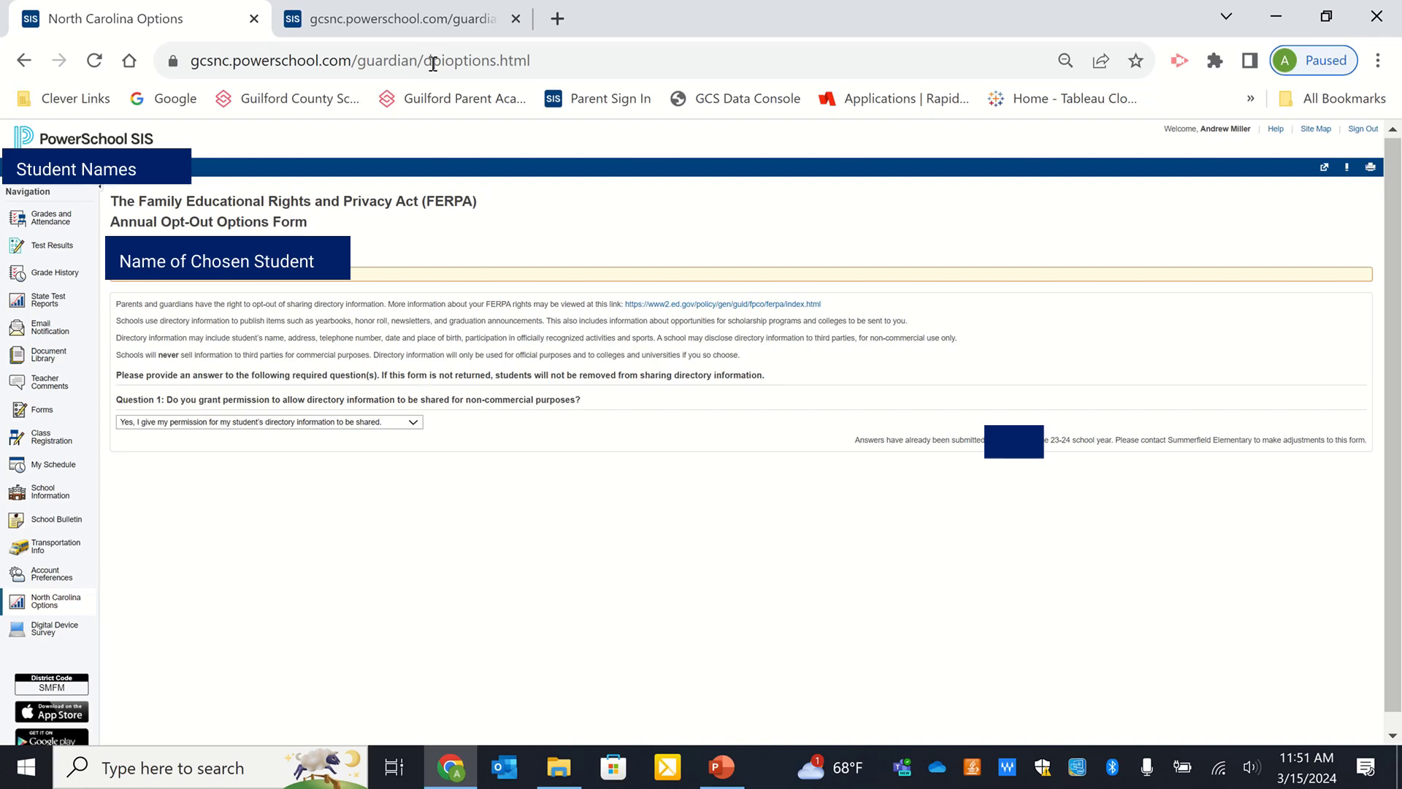
Step: Switch to the browser tab holding the Out-of-School Digital Device Access survey
{"action": "left_click", "coordinate": [417, 15]}
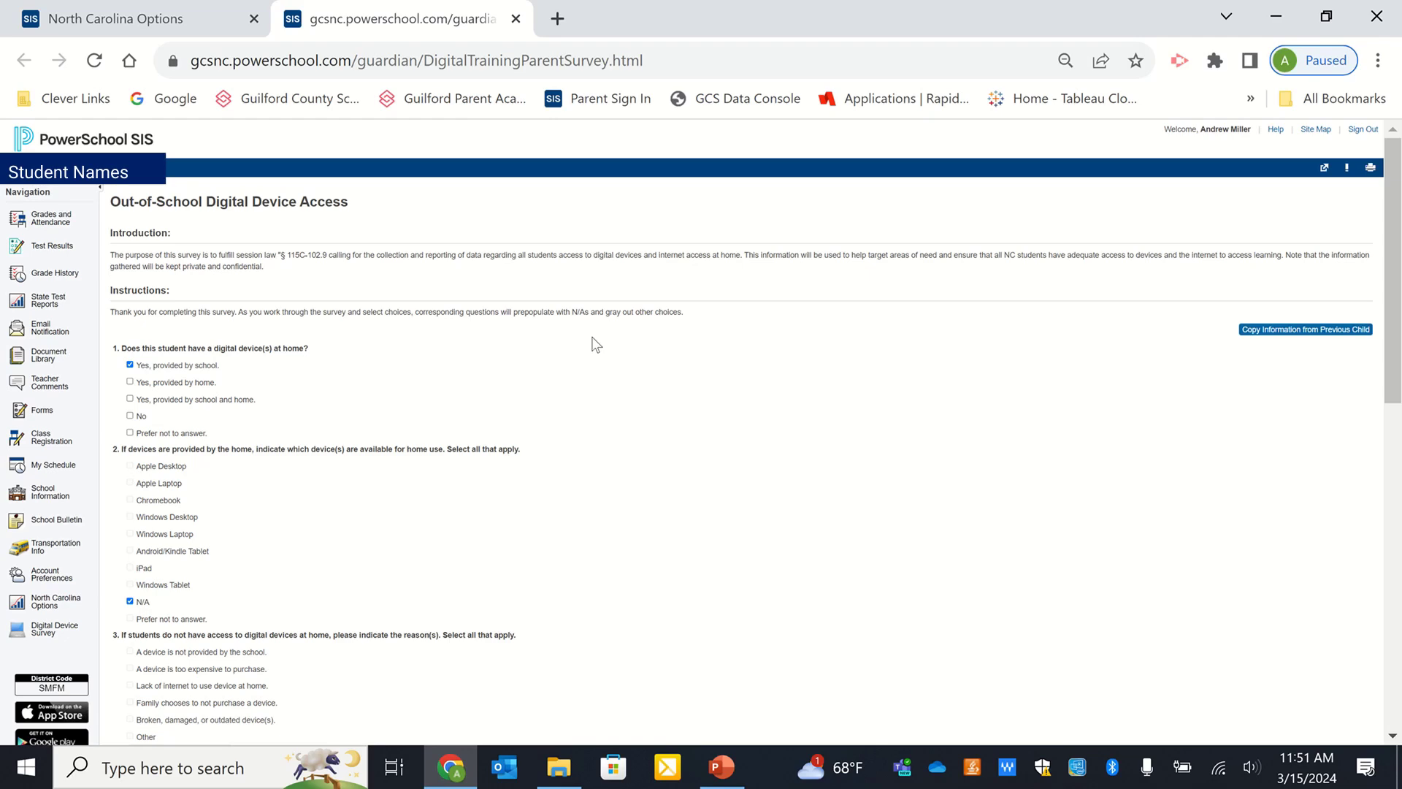
{"action": "scroll", "coordinate": [569, 435], "scroll_direction": "down", "scroll_amount": 5}
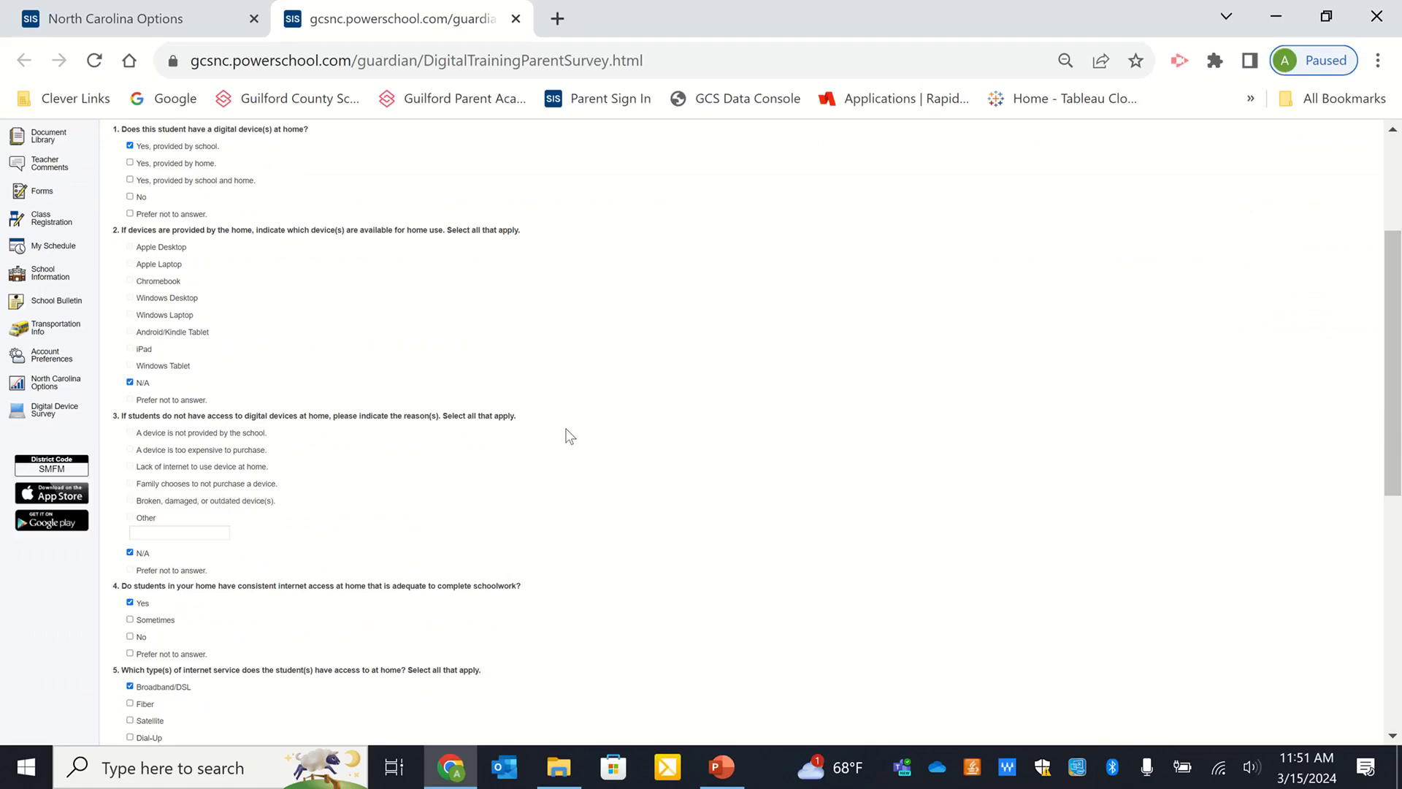
{"action": "scroll", "coordinate": [569, 435], "scroll_direction": "down", "scroll_amount": 3}
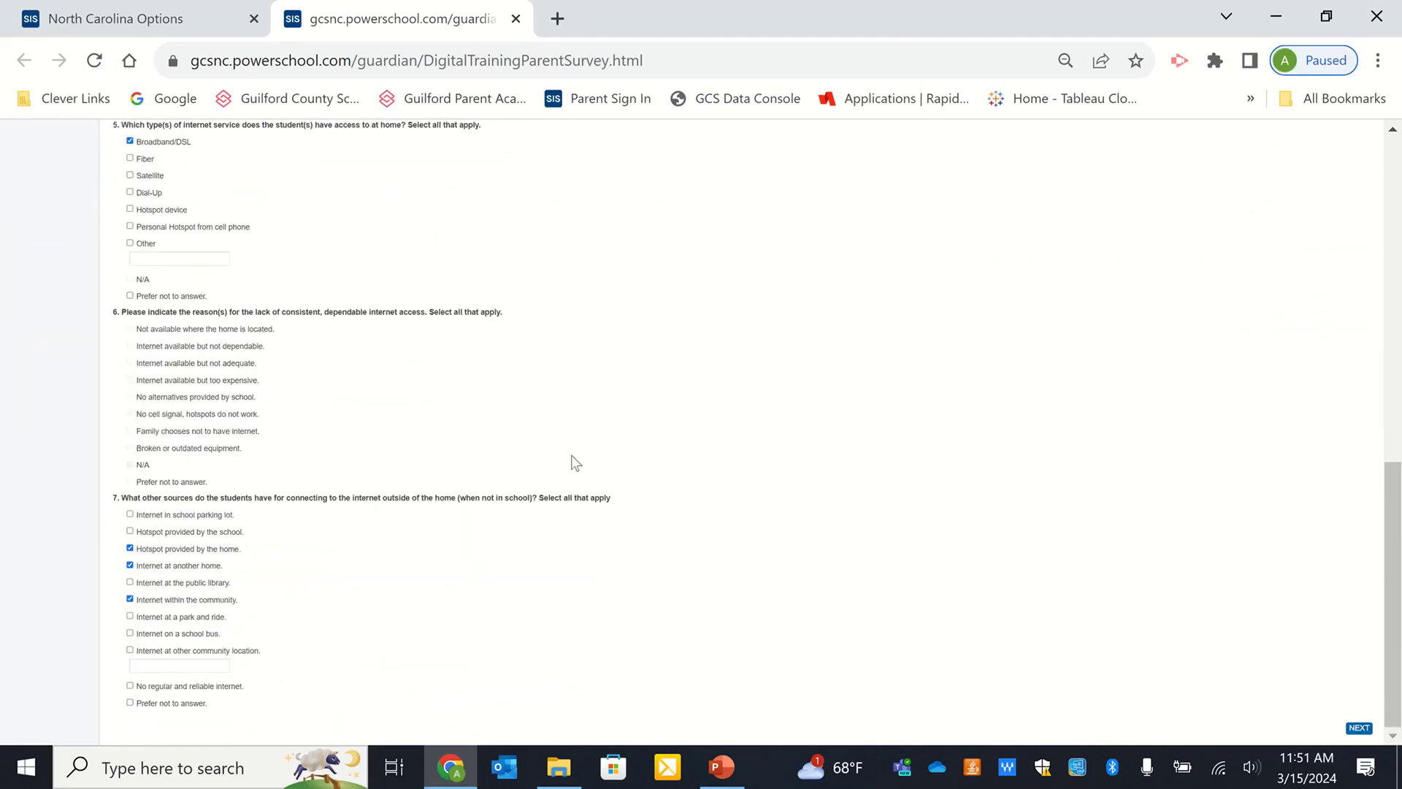